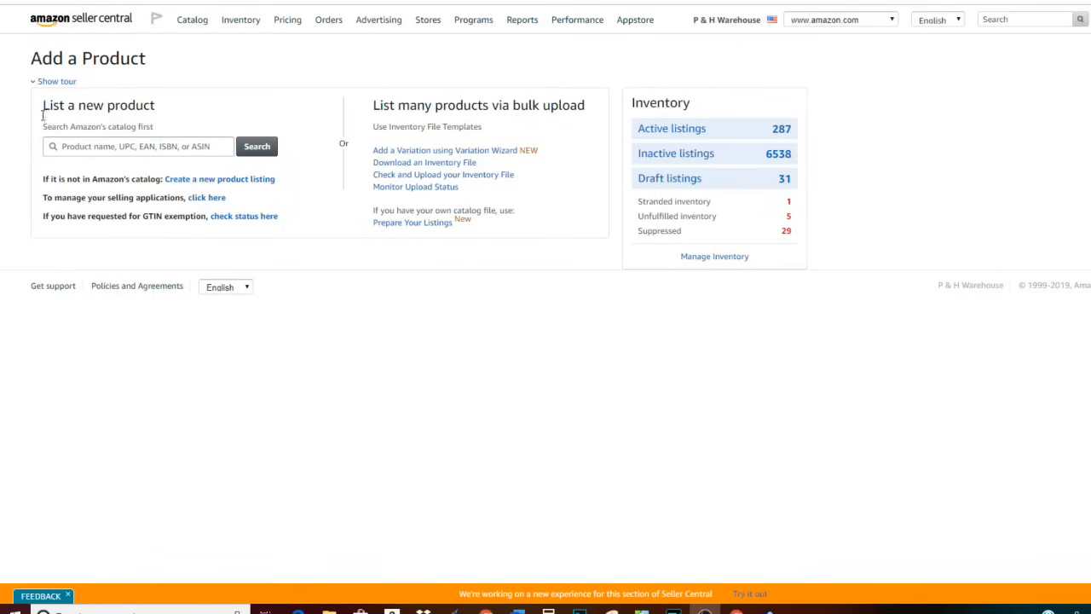
click(188, 147)
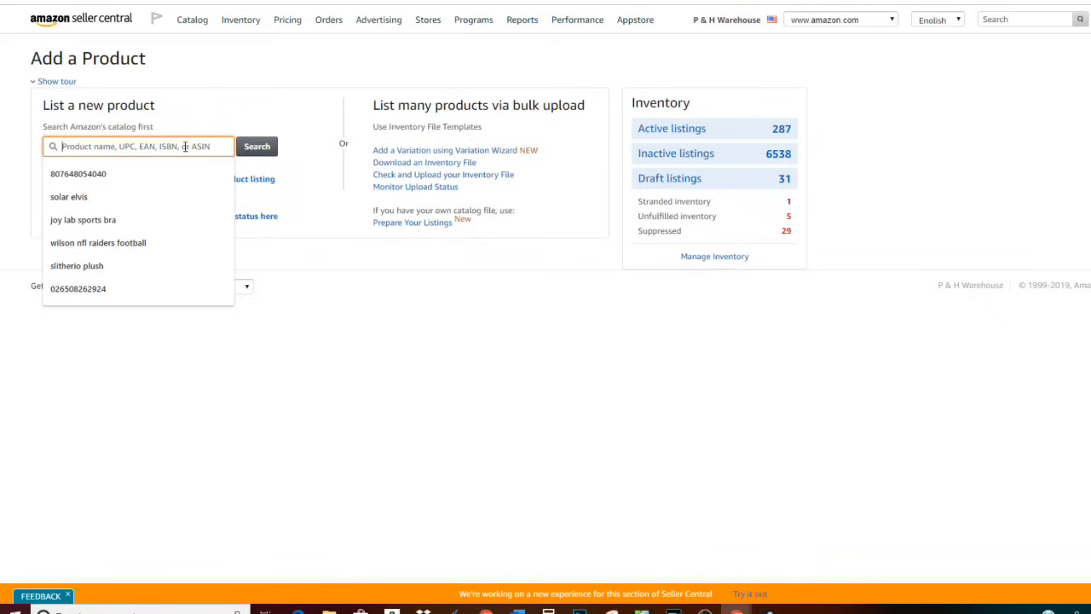
text(070612182777)
key(Return)
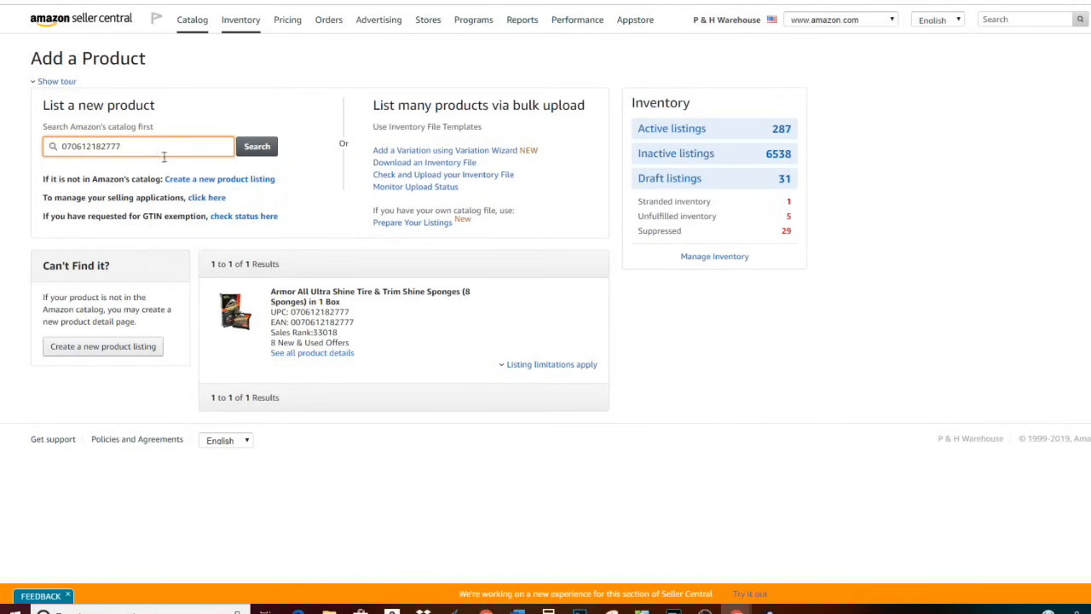
click(544, 366)
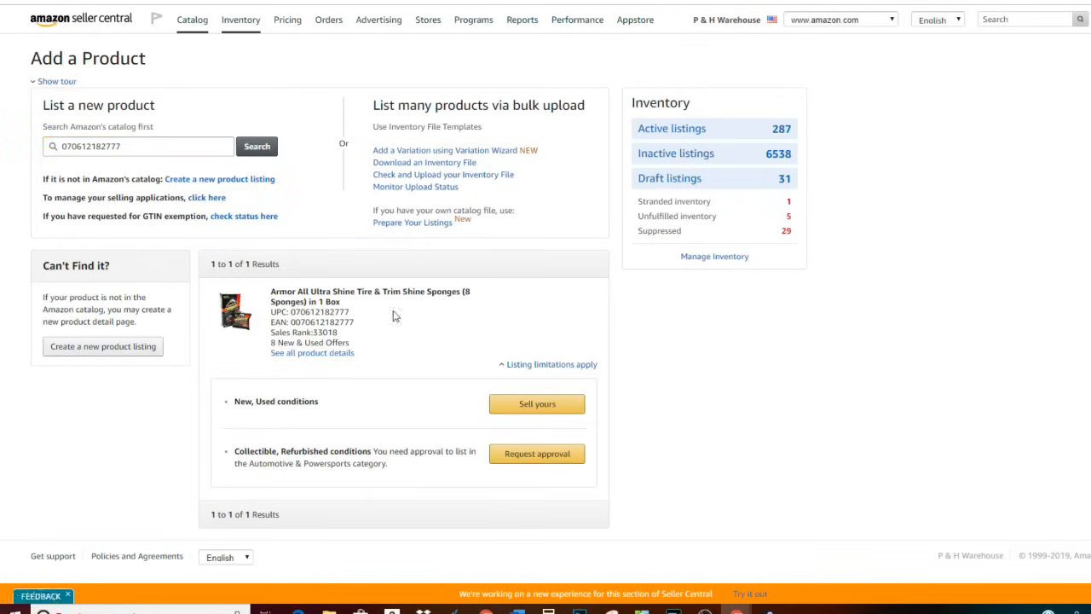
click(543, 366)
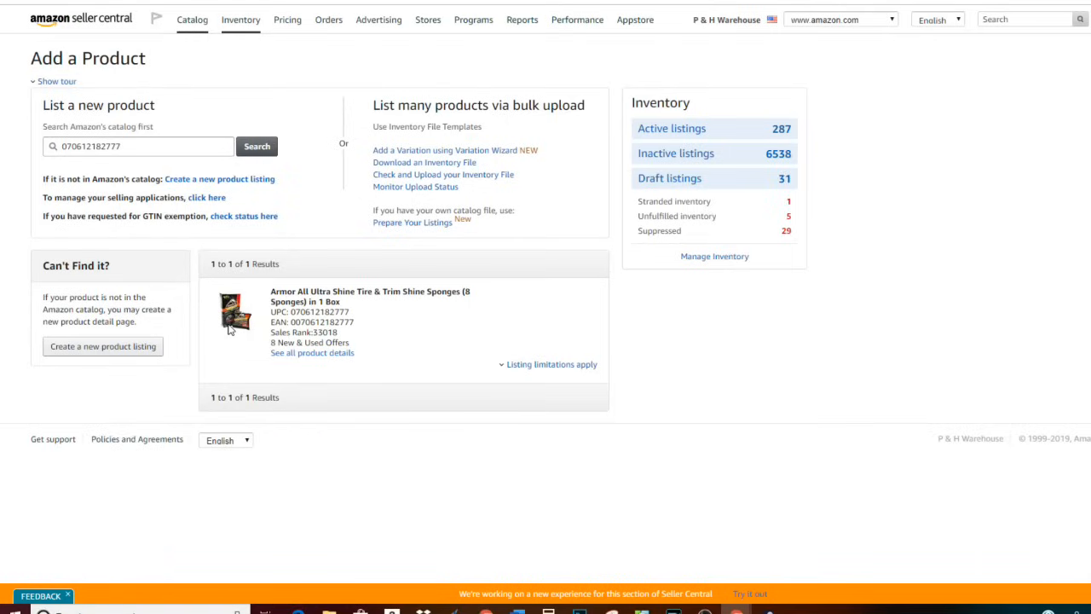
click(581, 368)
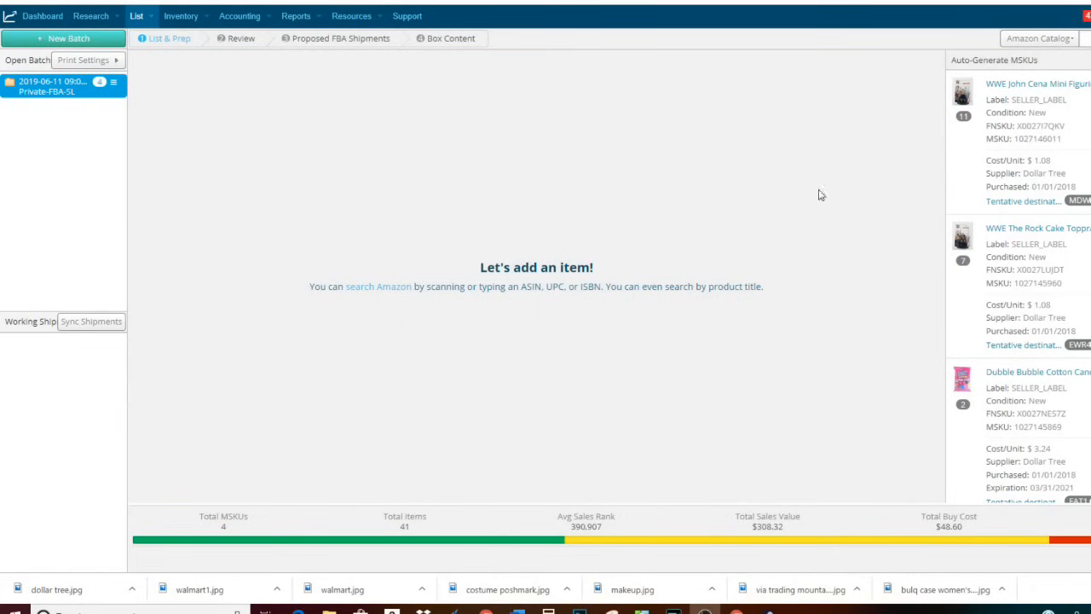
- Start a product search in InventoryLab's top-right search box
click(1085, 38)
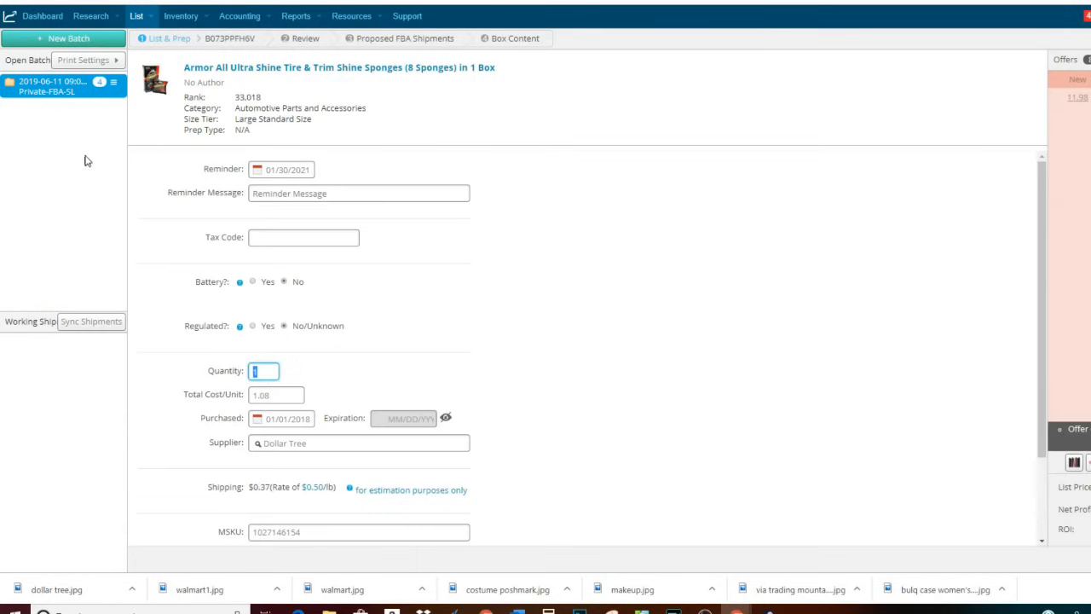
- Open the List workflow, set the sponges' supplier to Walmart, and select the 1.08 unit cost
click(139, 17)
click(312, 442)
text(wal)
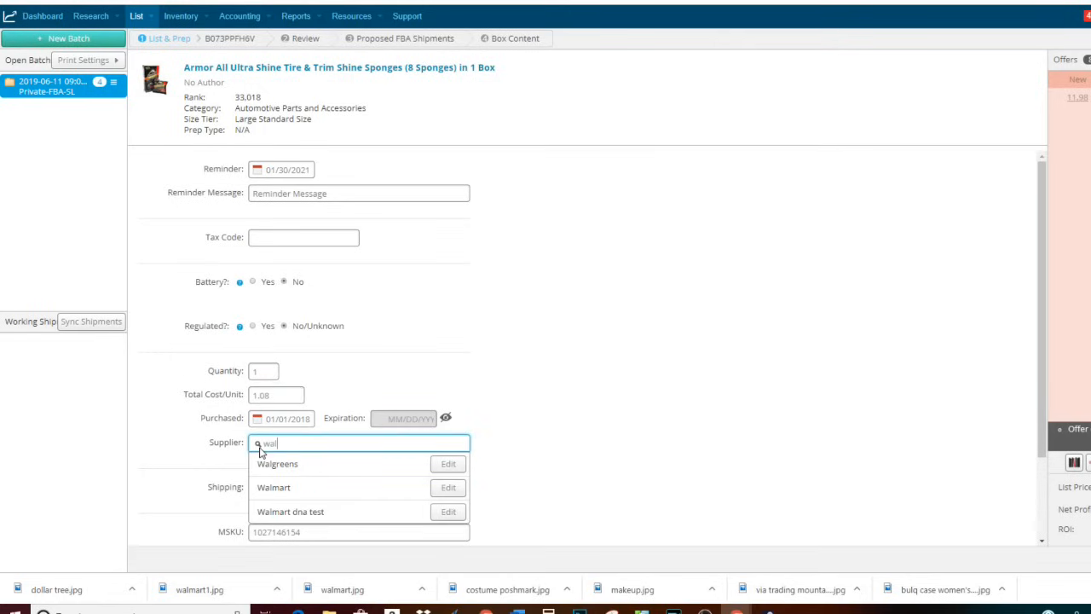
text(mart)
click(274, 464)
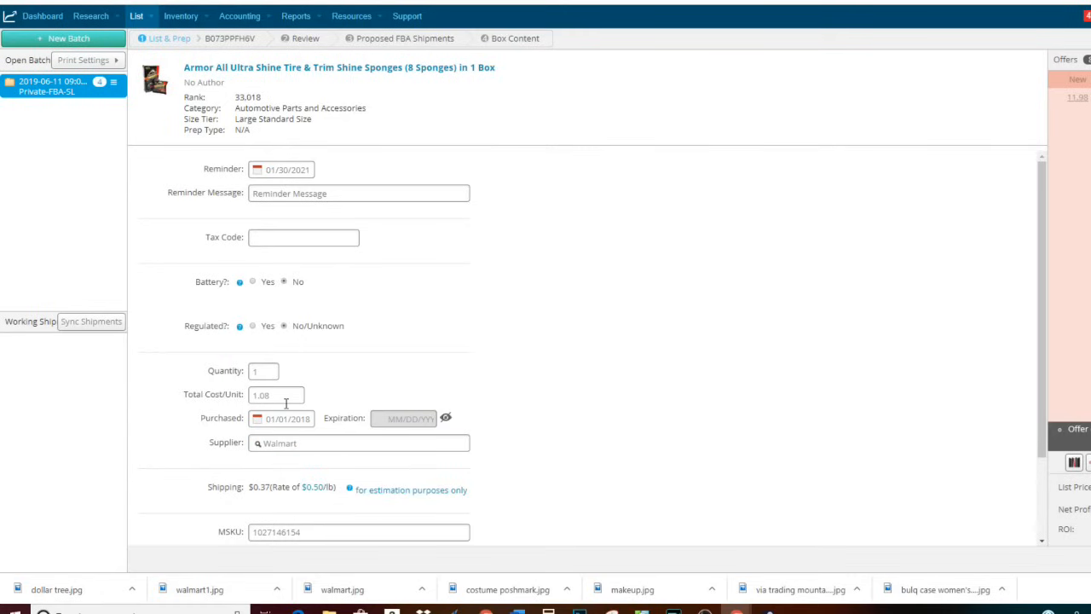
drag(287, 395, 233, 402)
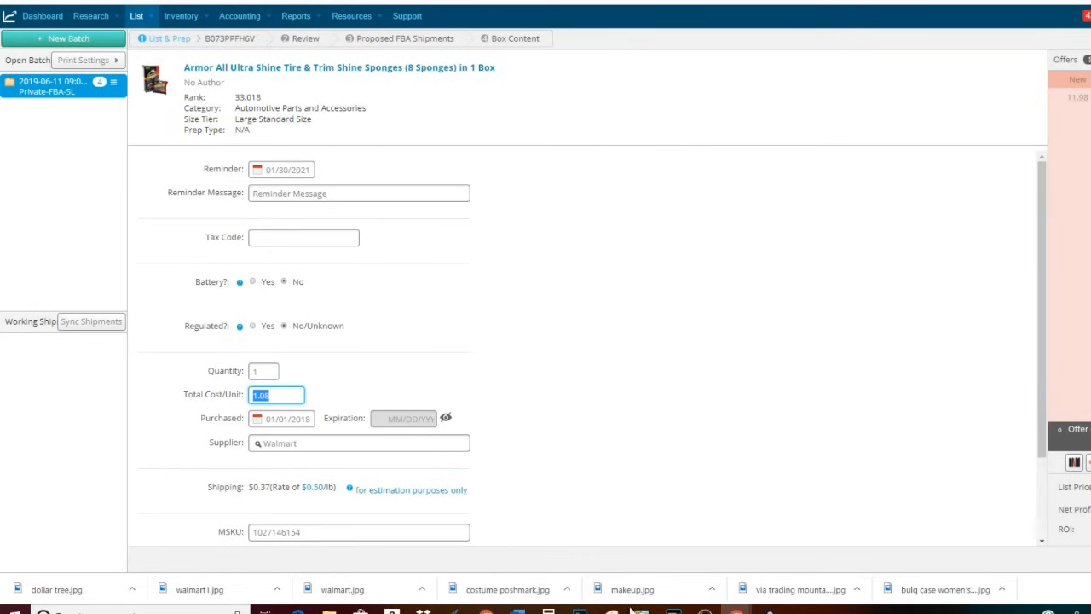
- Compute 3.50 plus 7.5% tax in Windows Calculator, giving 3.7625
click(549, 611)
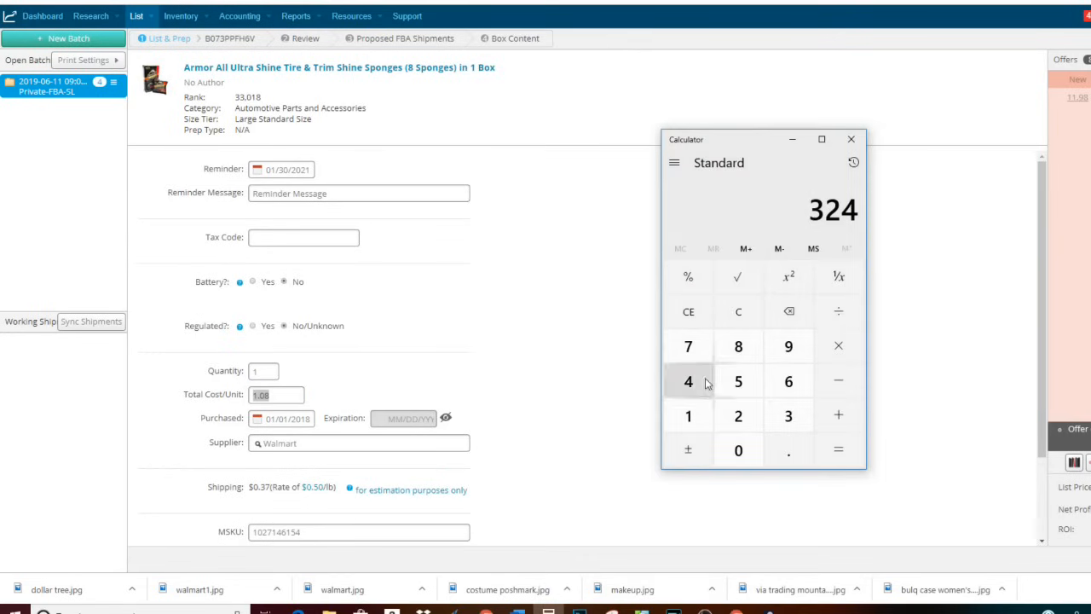
click(739, 323)
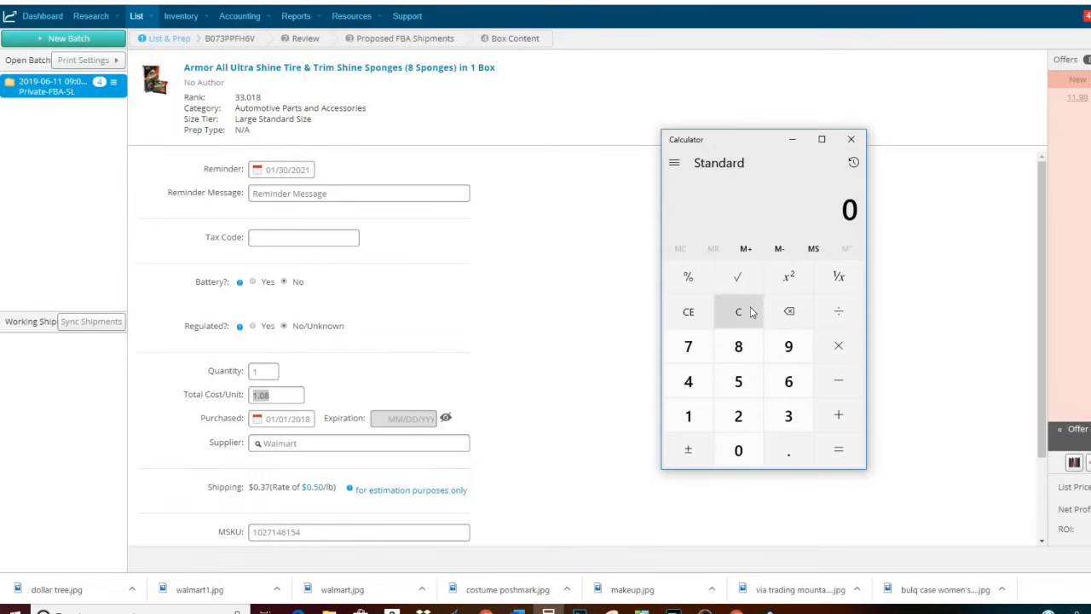
text(3.50)
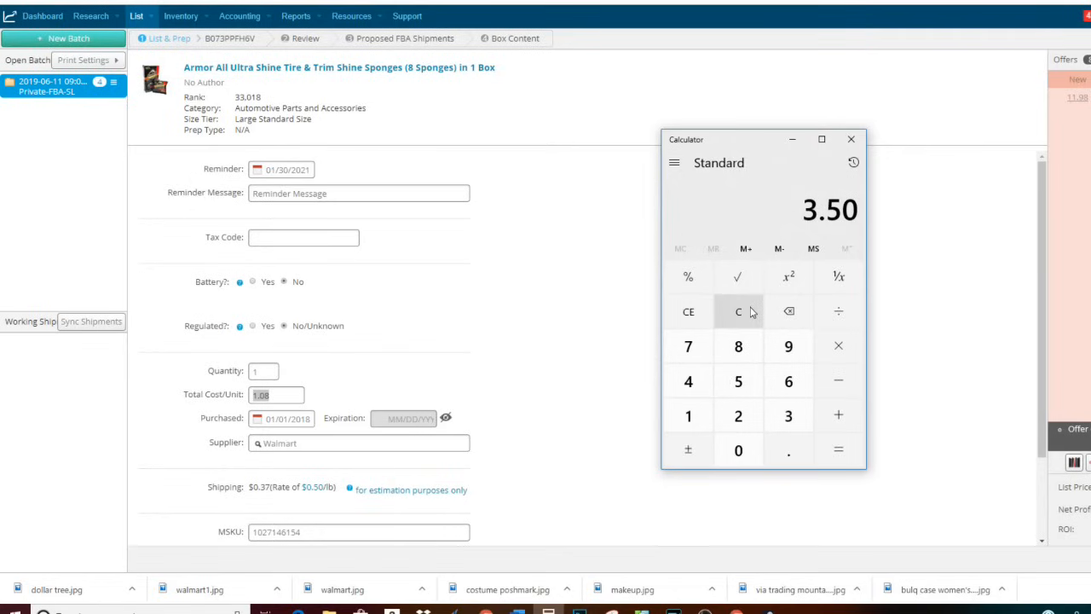
key(asterisk)
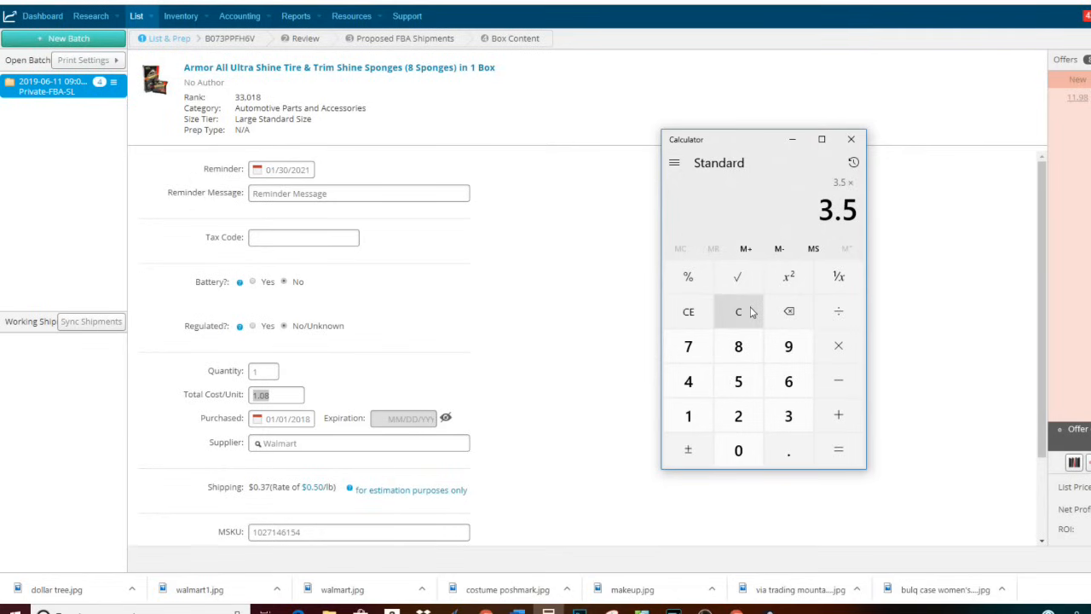
text(.075)
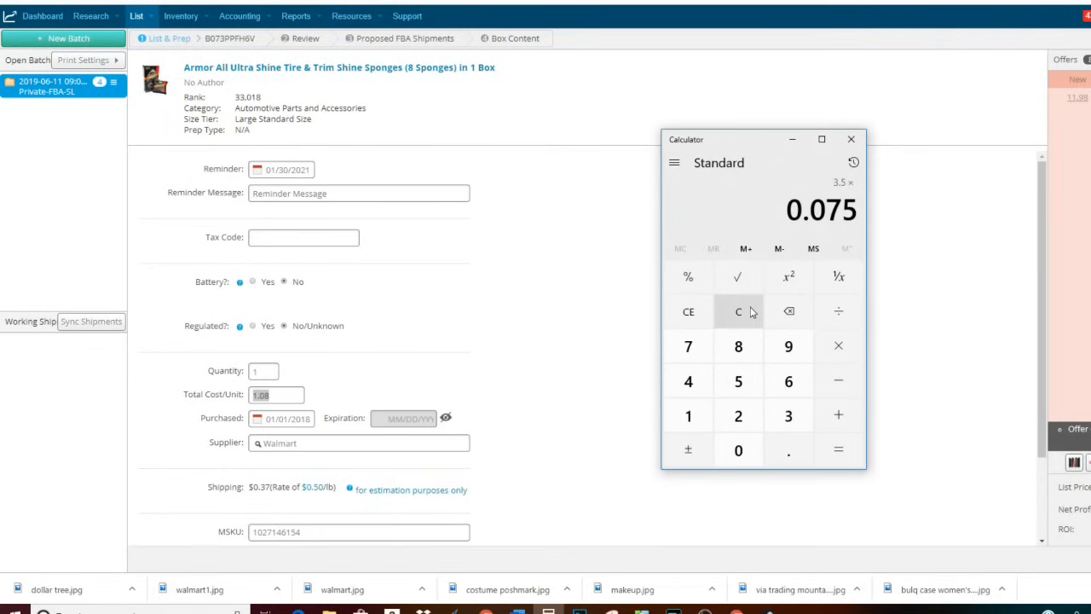
key(Return)
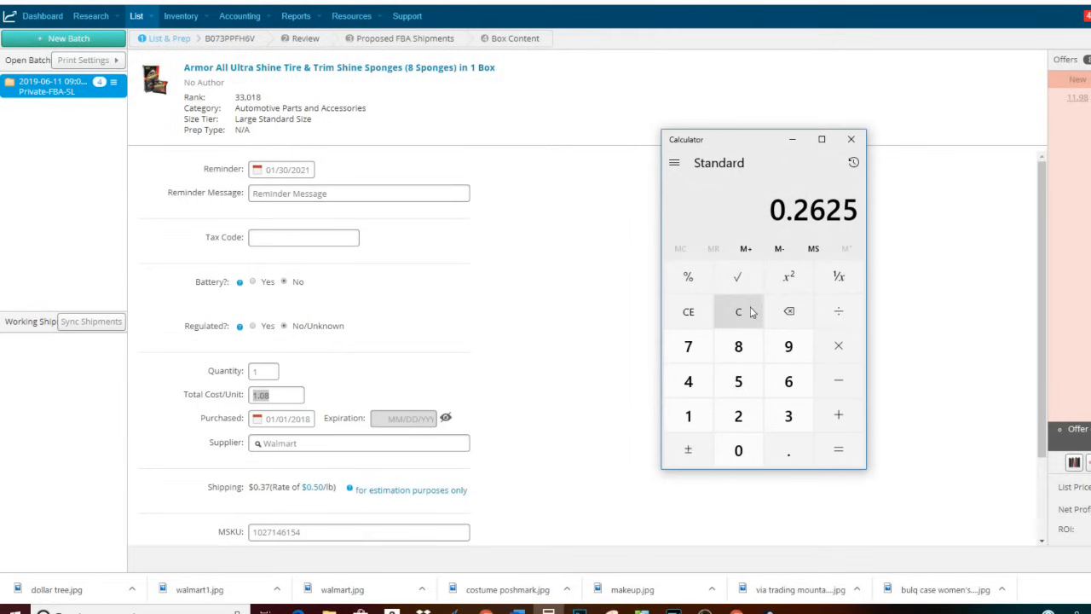
text(+3.50)
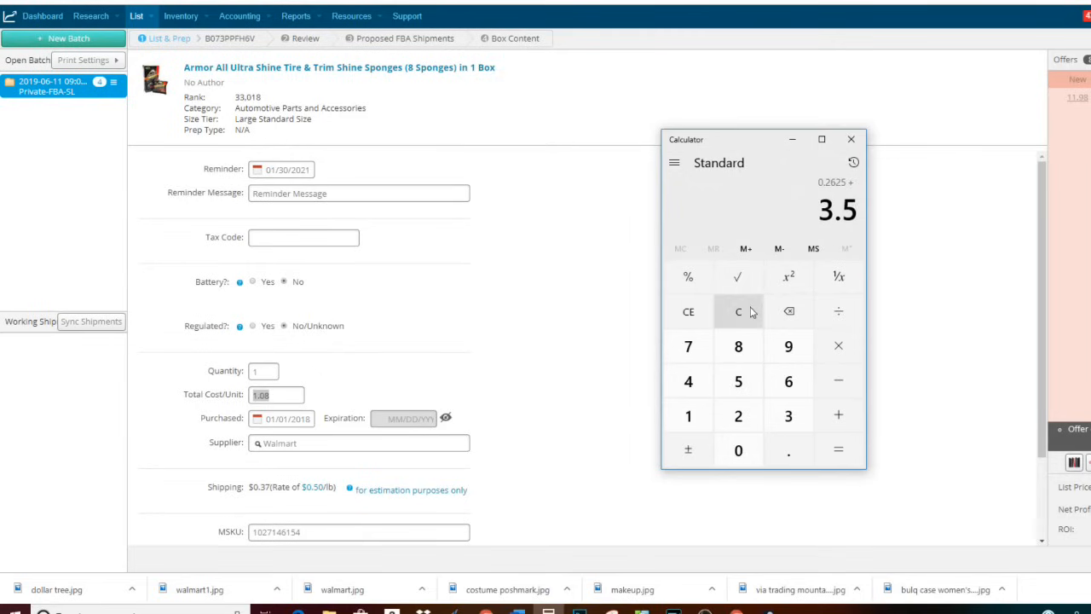
key(Return)
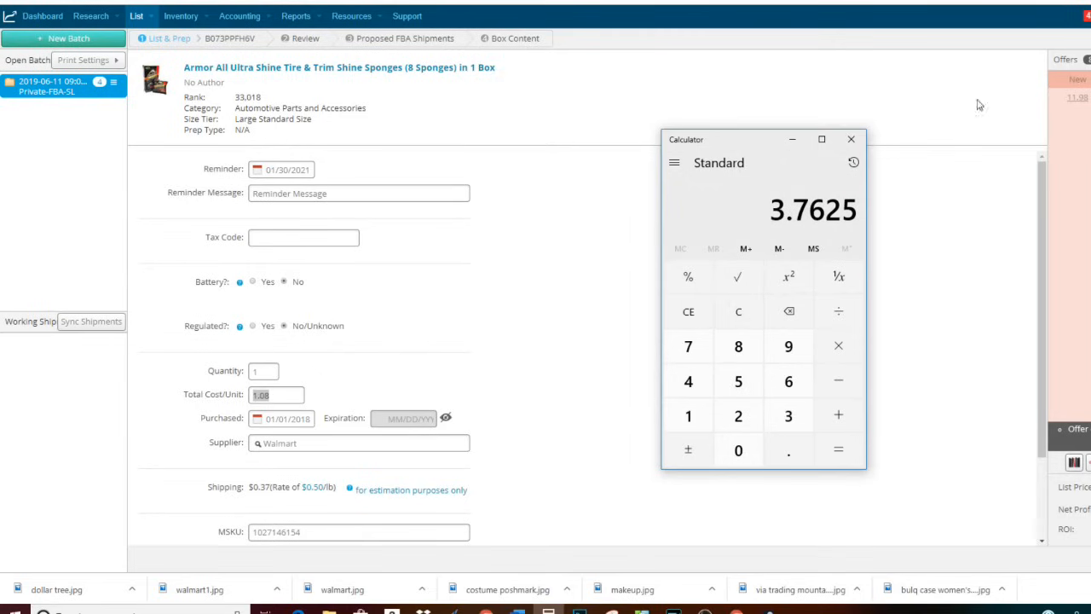
- Replace the sponges' 1.08 unit cost with 3.76
click(287, 397)
drag(287, 397, 244, 395)
text(3.76)
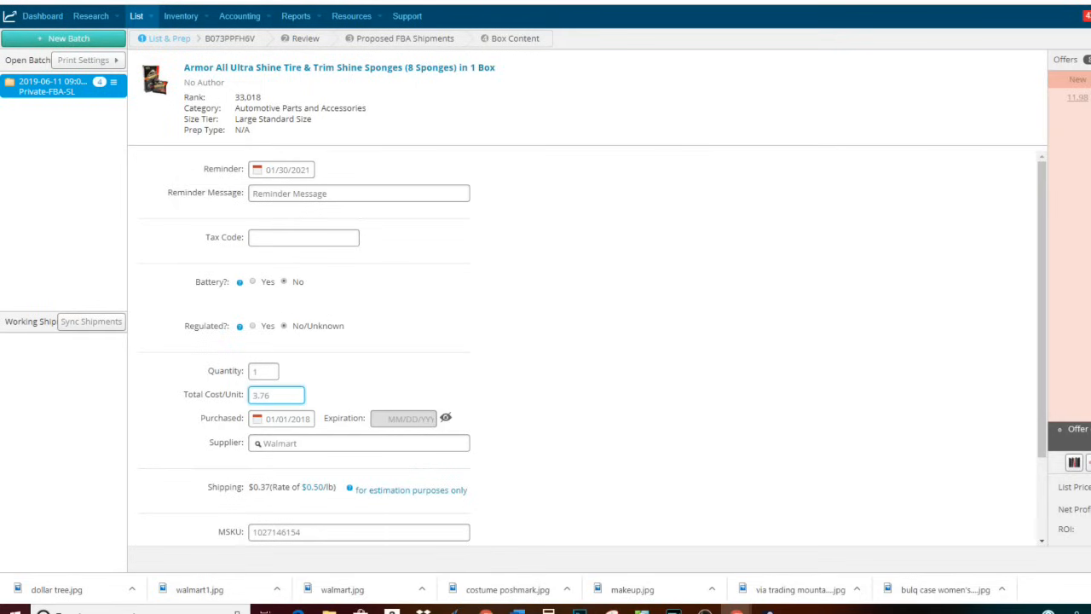
- Return to the browser to review the competing FBA offers near 11.06
click(704, 610)
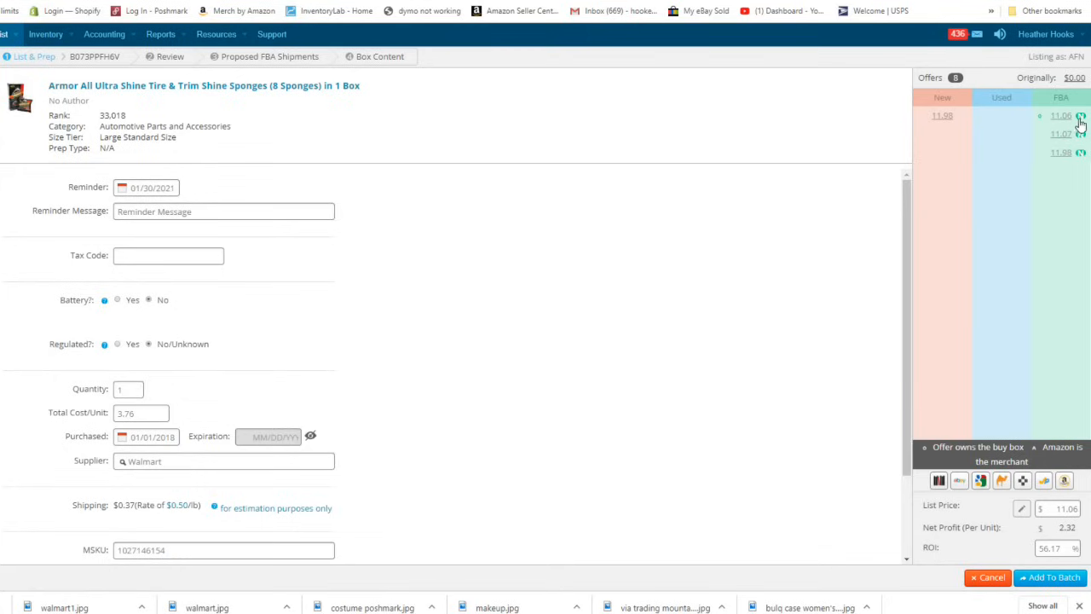
- Change the sponges' list price from 11.06 to 11.05 and add them to the batch
click(1057, 507)
text(11.05)
click(1065, 579)
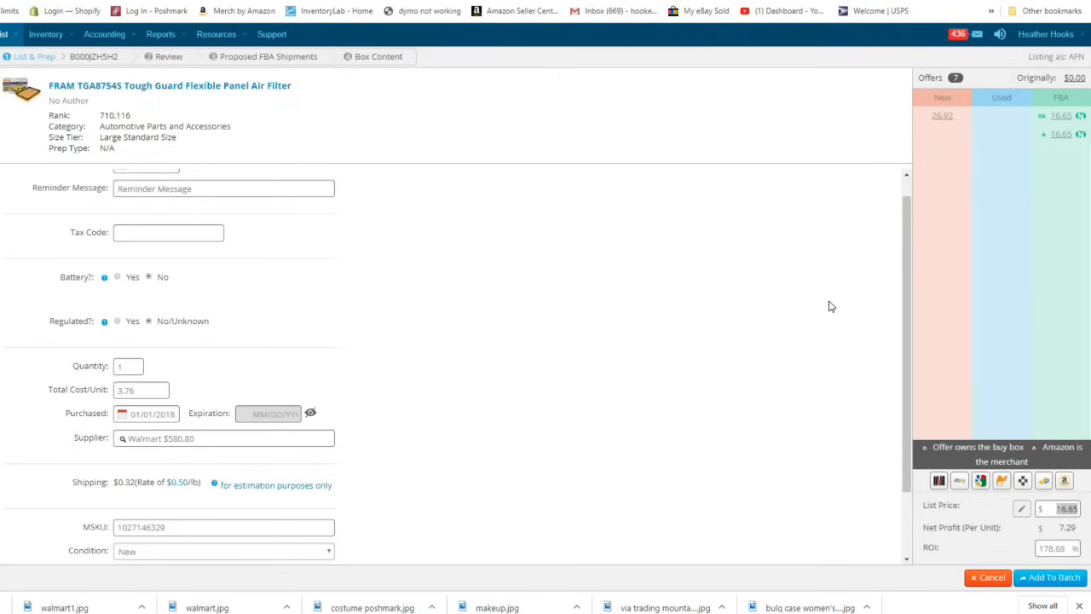
- Reprice the FRAM TGA8754S air filter from 16.65 to 15.99 and add it to the batch
click(1061, 509)
double_click(1061, 509)
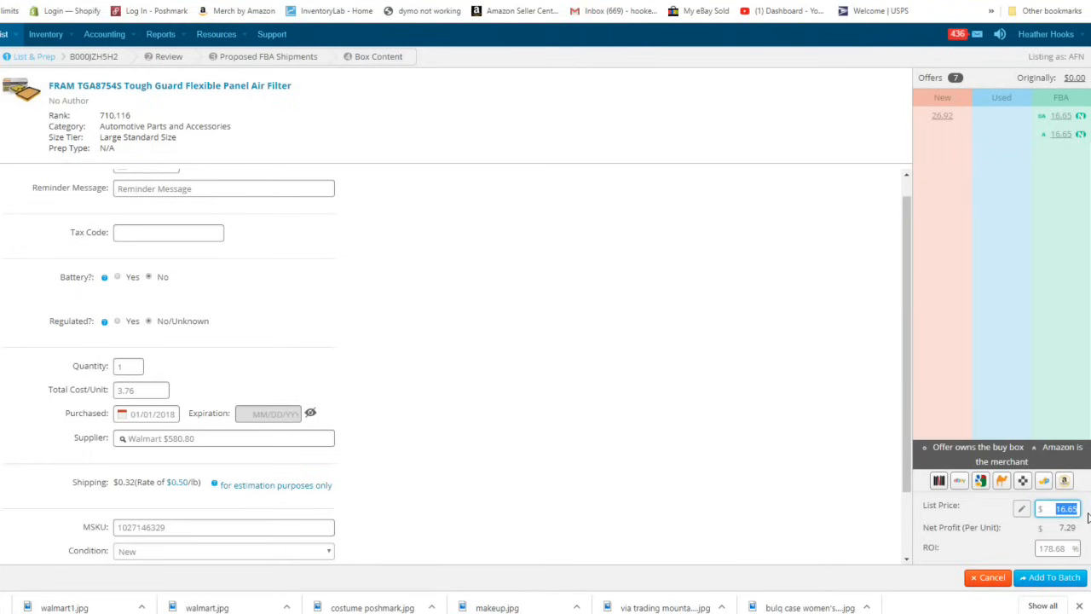
text(15.99)
key(Return)
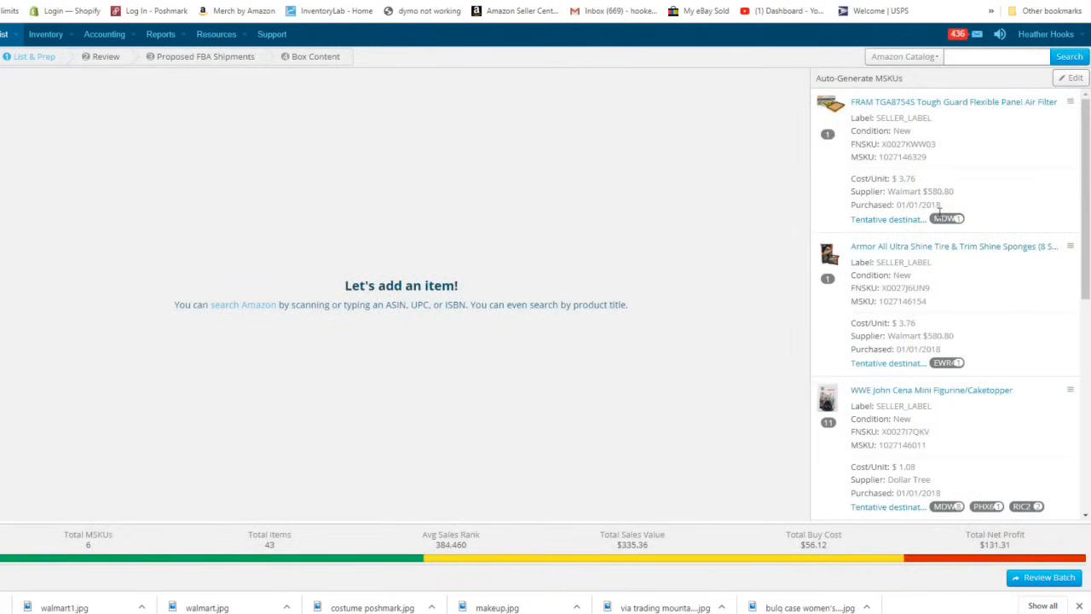
click(967, 58)
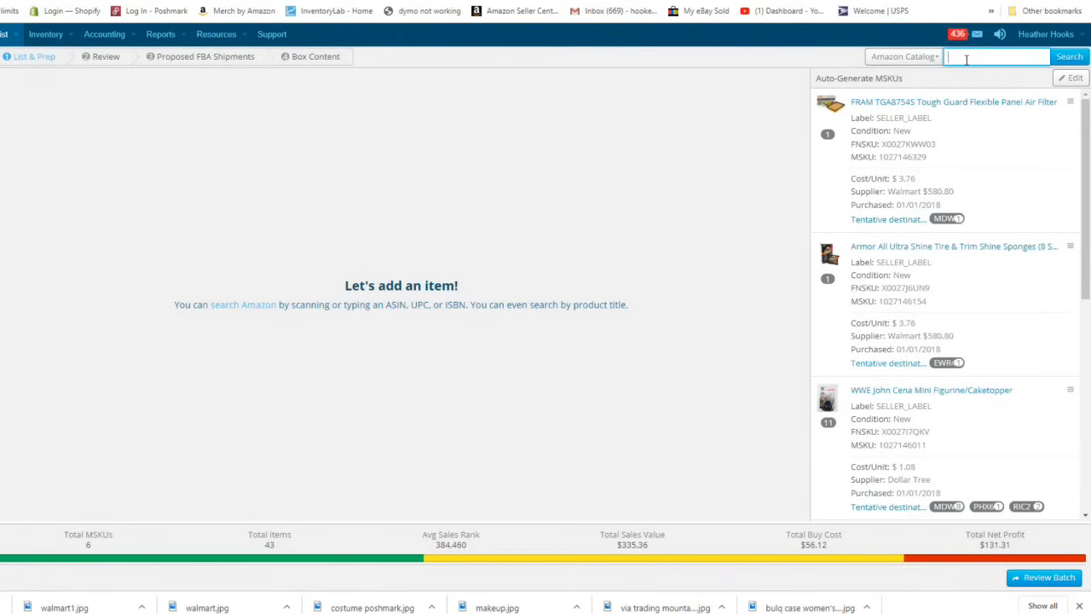
text(041420115851)
key(Return)
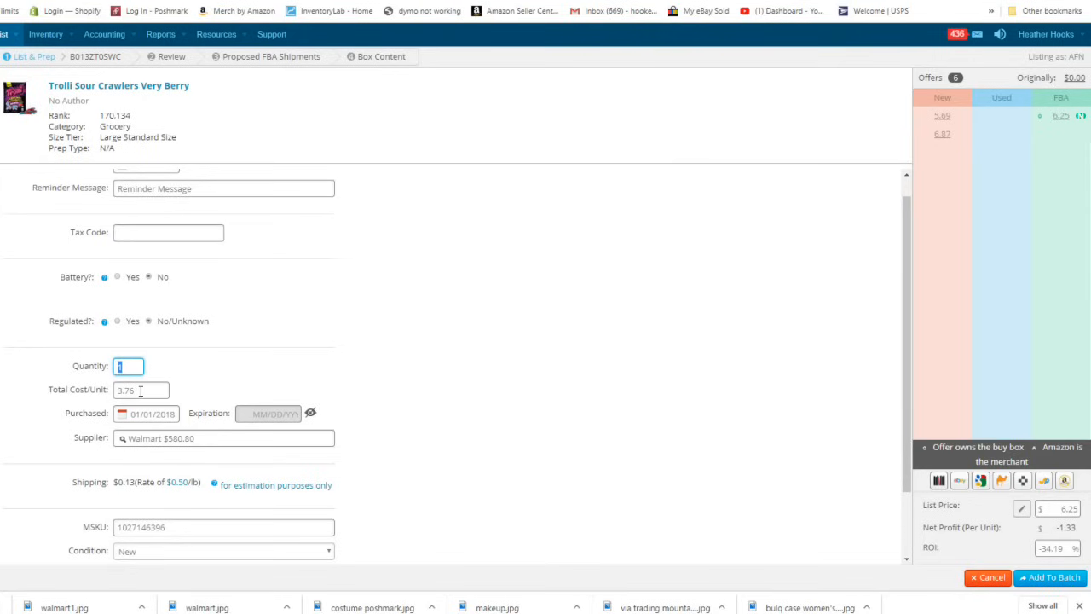
click(139, 391)
- Set the Trolli item's unit cost to 1.08 and supplier to Dollar Tree
text(1.08)
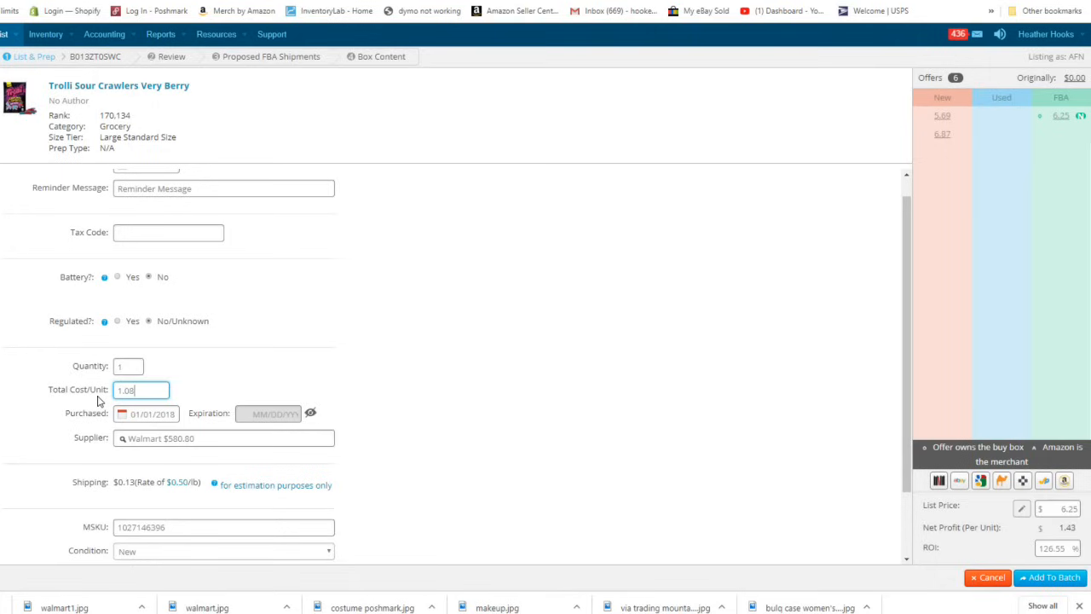
click(172, 438)
drag(172, 438, 110, 450)
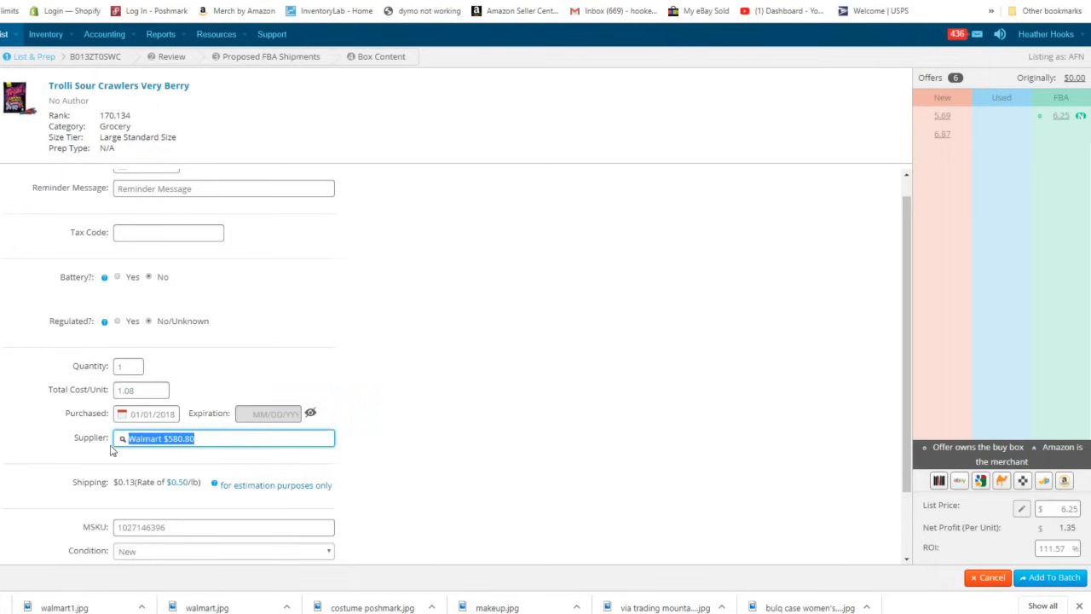
text(dolla)
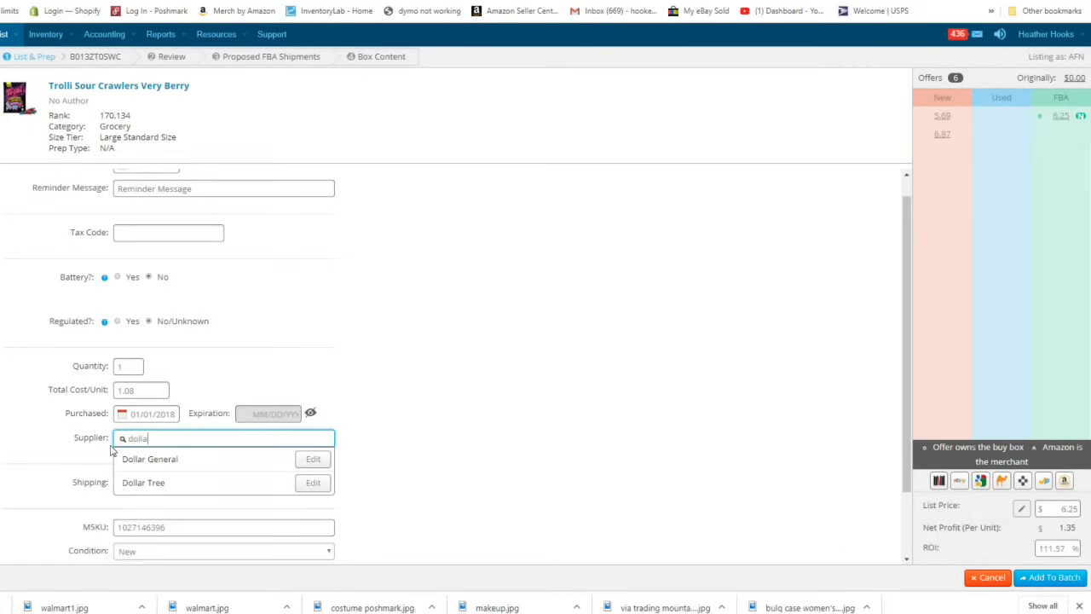
click(146, 482)
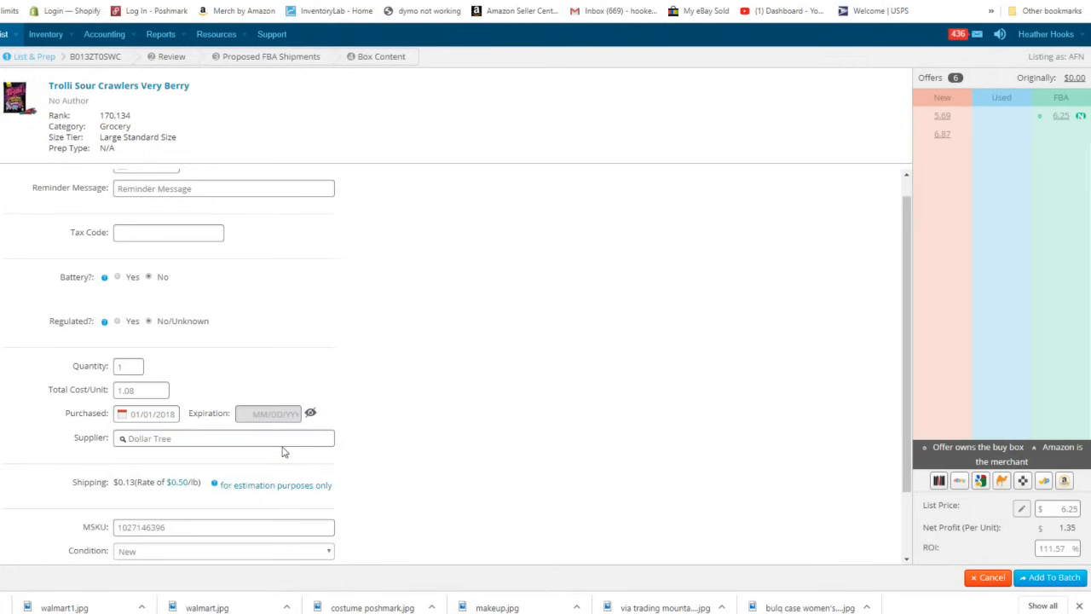
- Enable expiration date 08/12/2020 and change the list price from 6.25 to 6.24
click(311, 413)
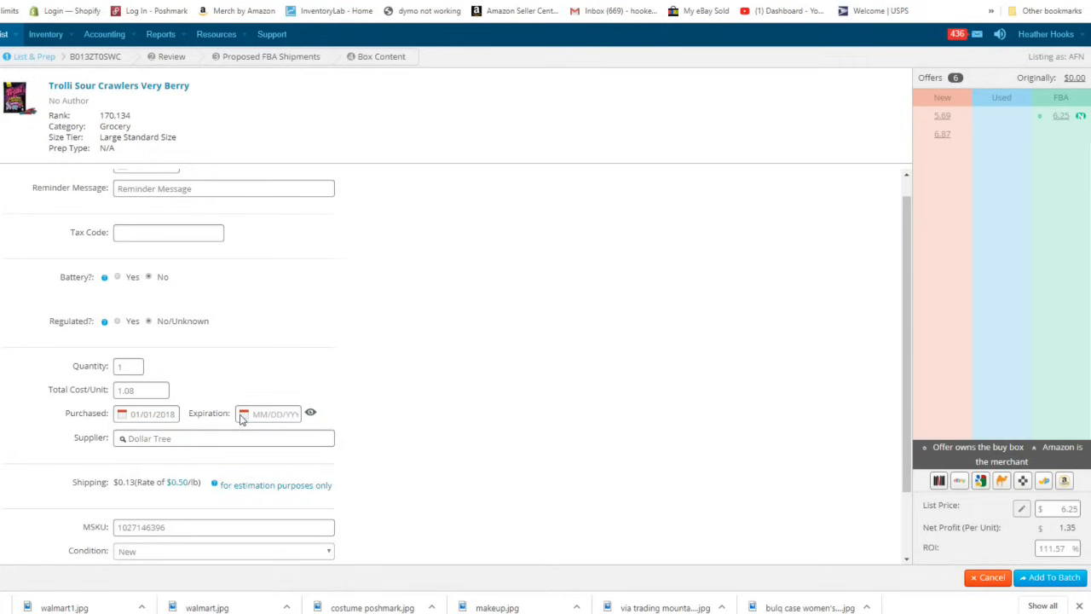
click(243, 415)
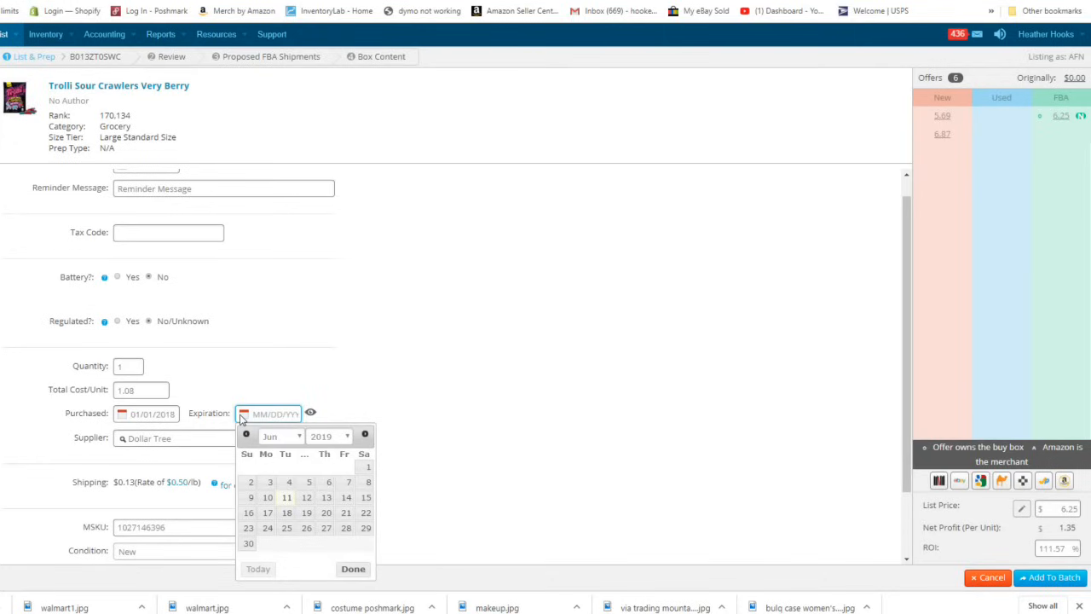
click(298, 436)
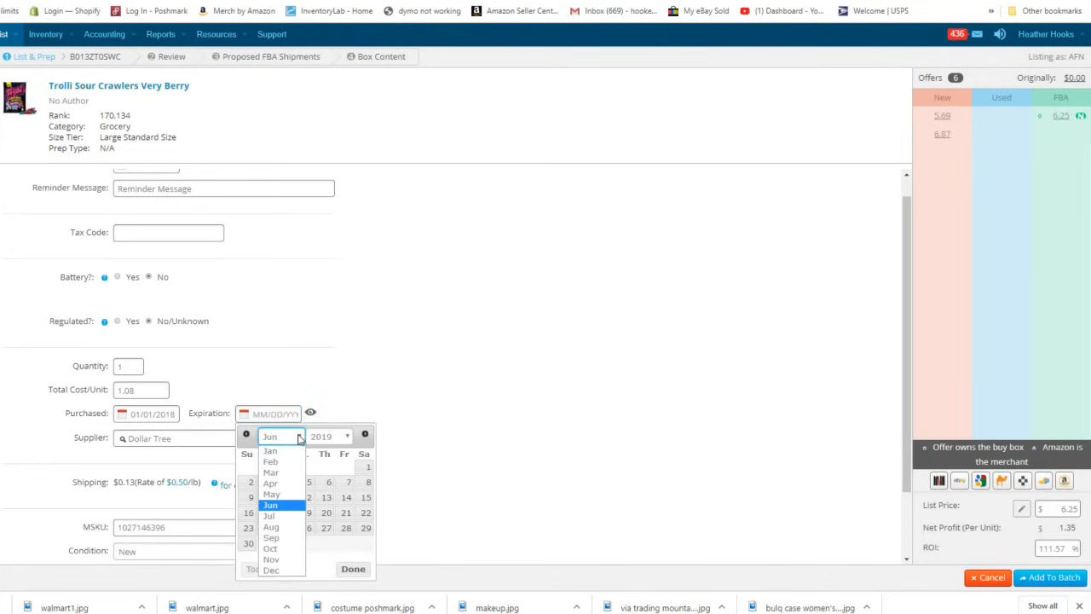
click(271, 527)
click(344, 437)
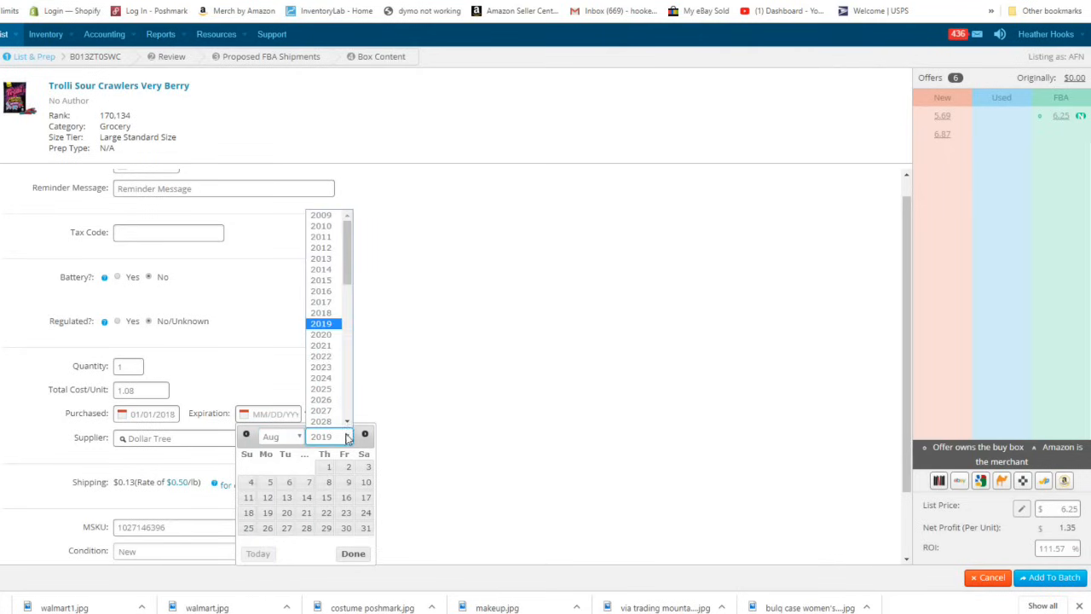
click(324, 334)
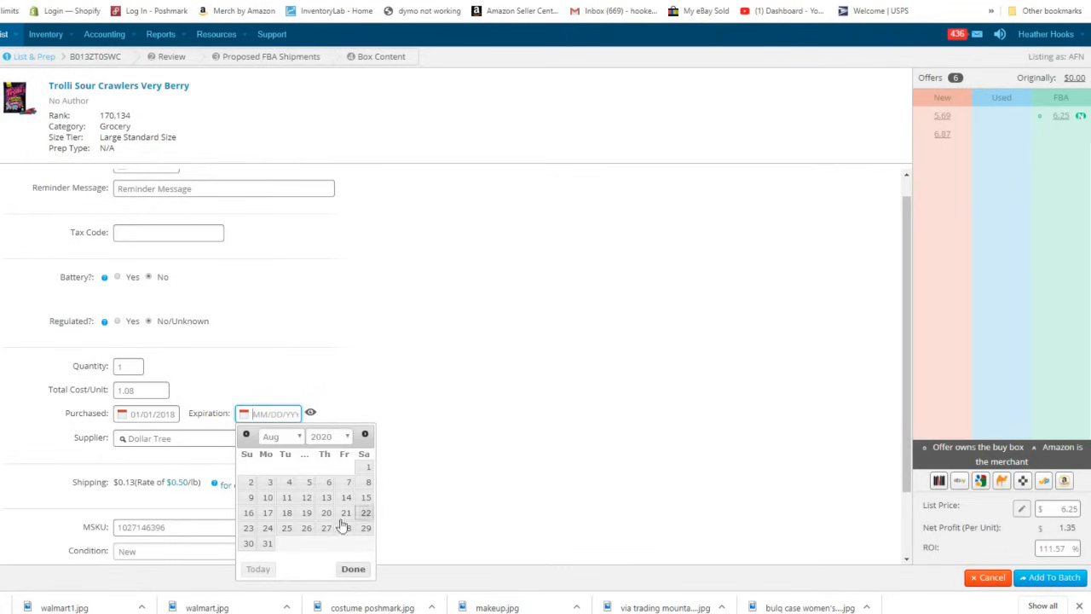
click(308, 500)
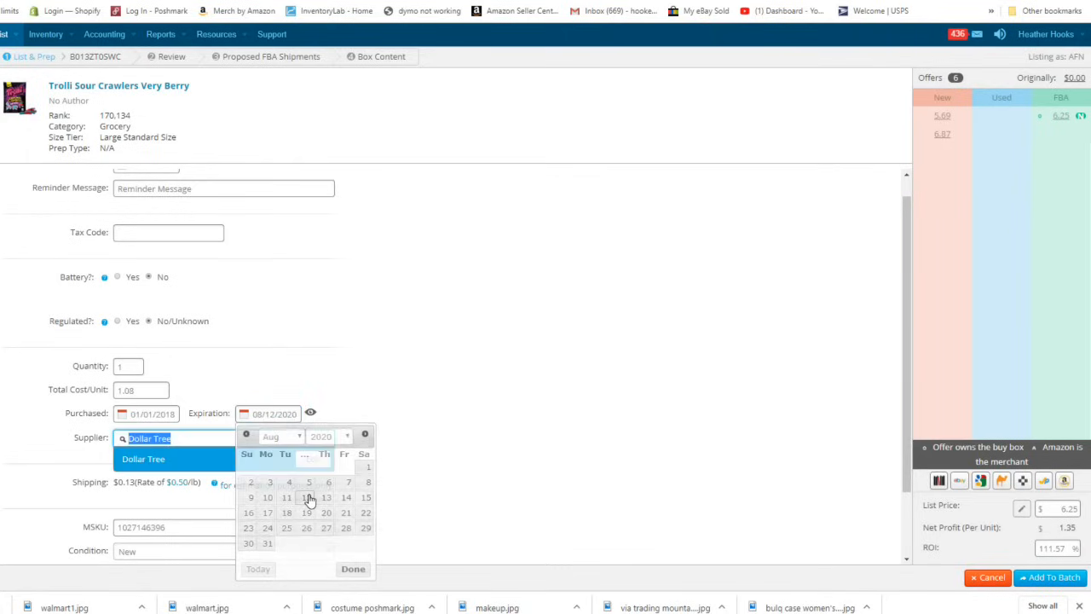
click(412, 467)
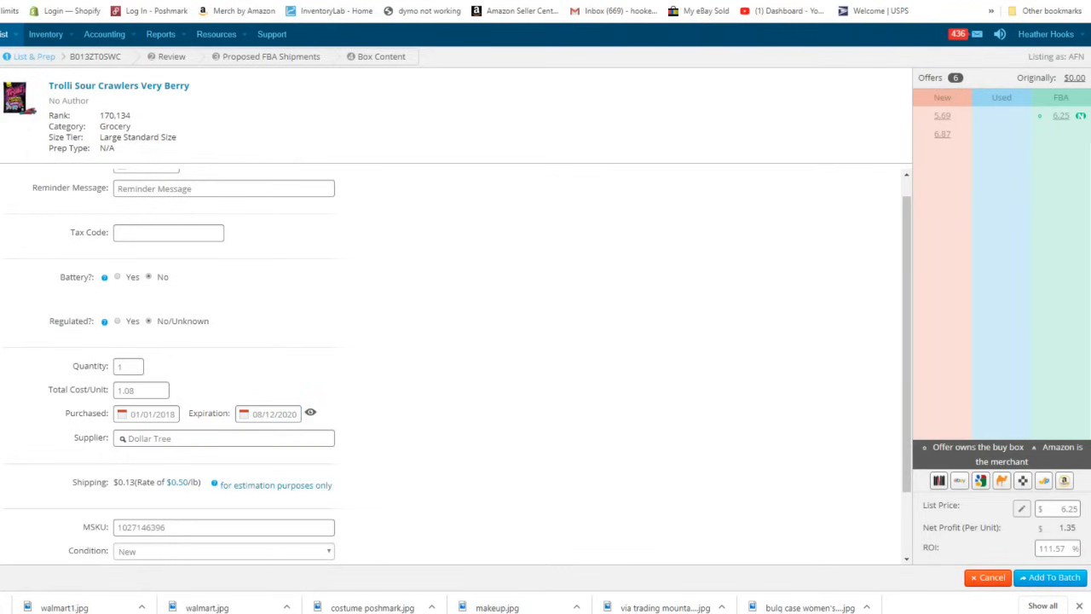
double_click(1067, 508)
text(6.24)
- Add the Trolli Sour Crawlers to the batch and wait for the empty add-item page
click(1033, 579)
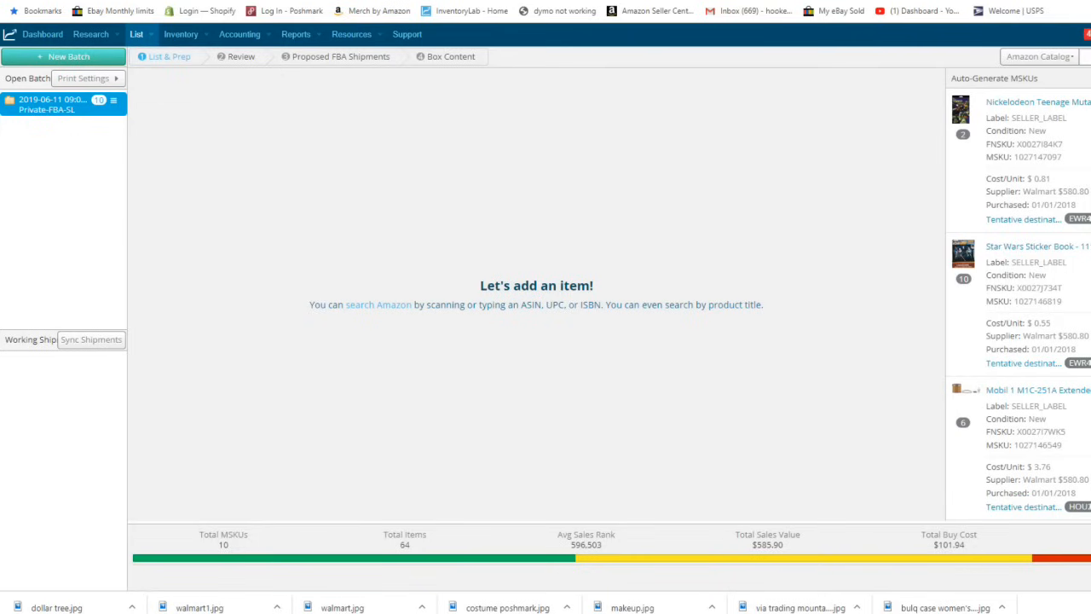
- Search the catalog for '88' and change its cost per unit from 0.81 to 3.17
click(1085, 57)
text(88)
key(Return)
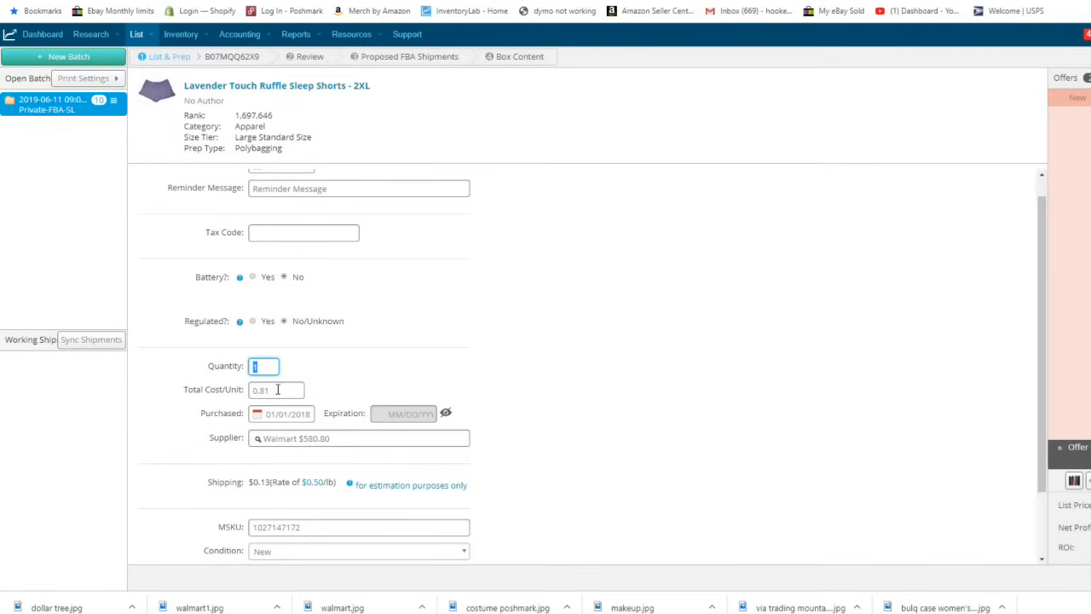
drag(281, 389, 230, 392)
text(3.17)
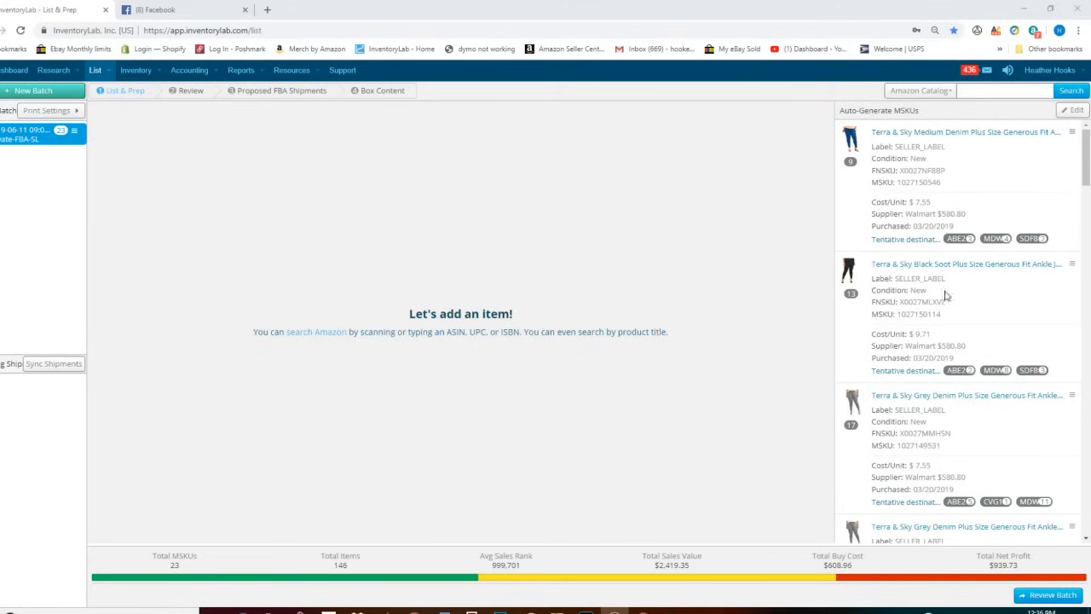
- Review and submit the batch, confirming completion with FBA shipment creation
click(1053, 595)
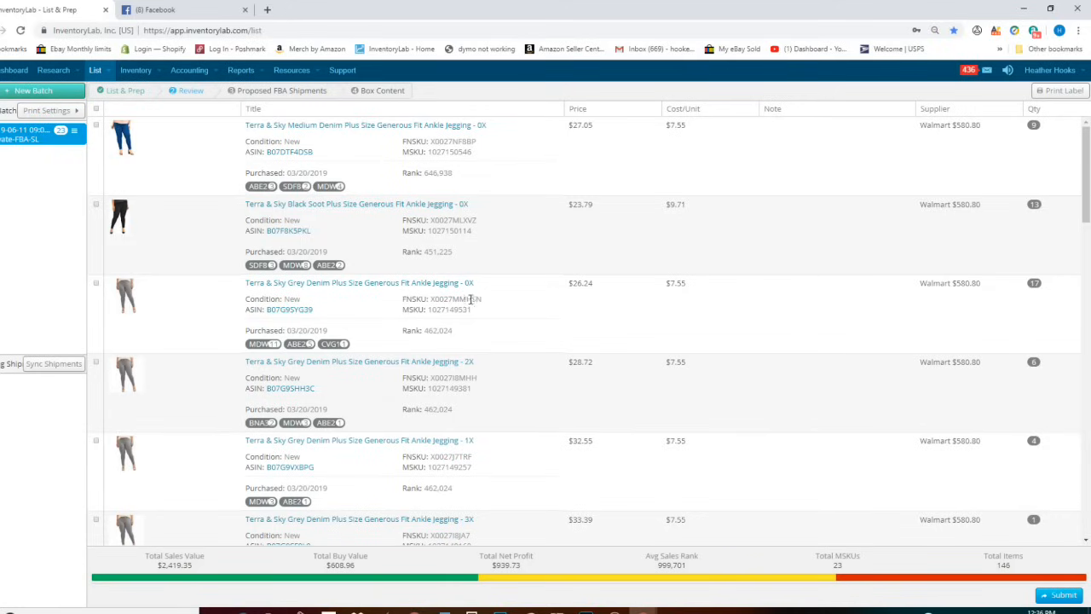
click(1056, 597)
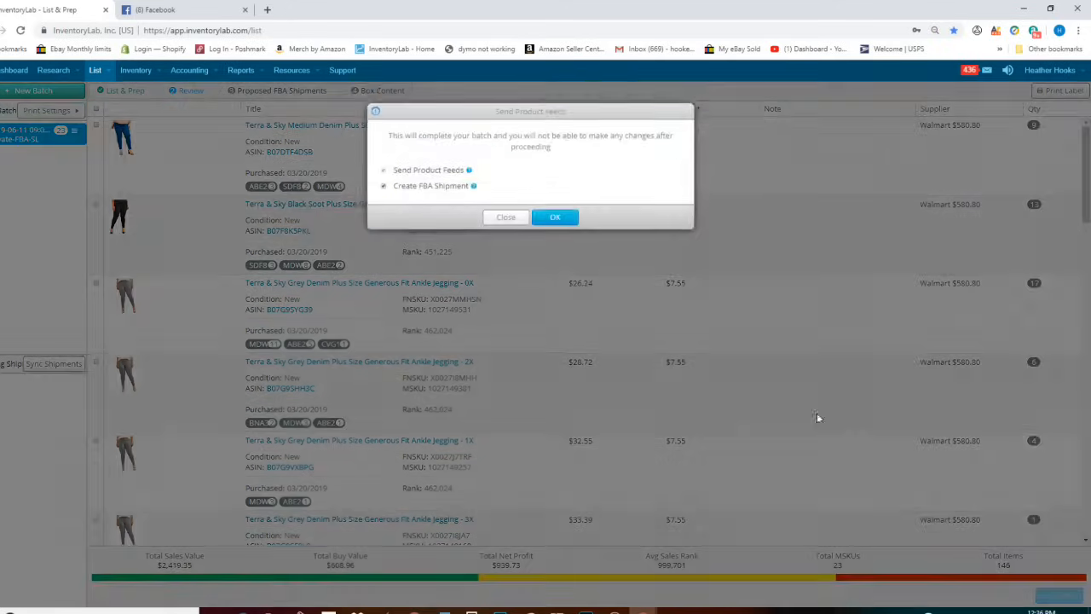
click(552, 221)
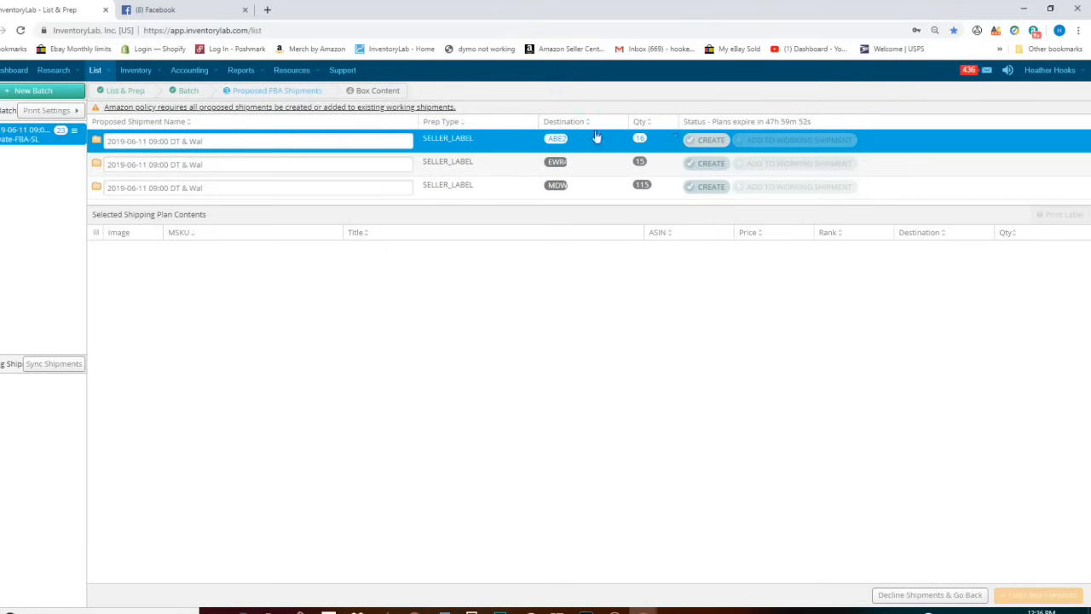
- Look over the proposed shipments, viewing the 15-unit shipment's contents
click(595, 162)
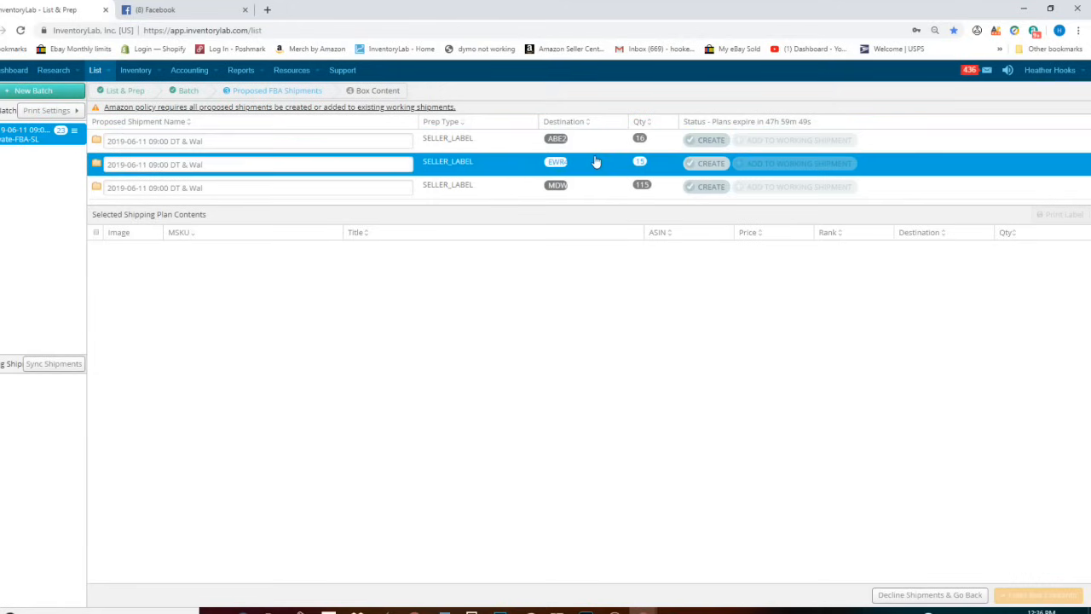
click(597, 193)
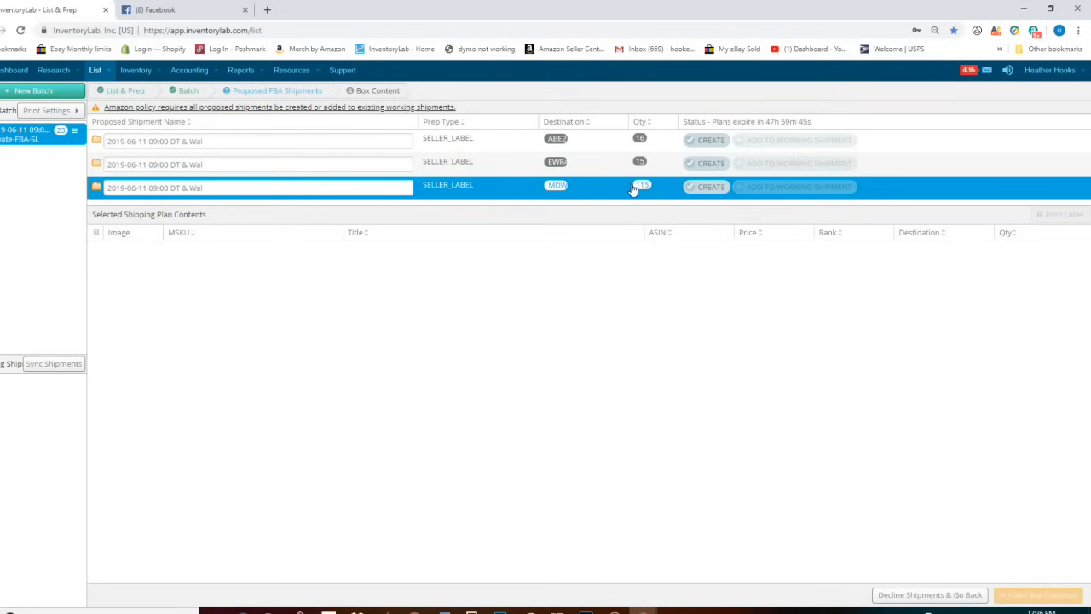
click(629, 175)
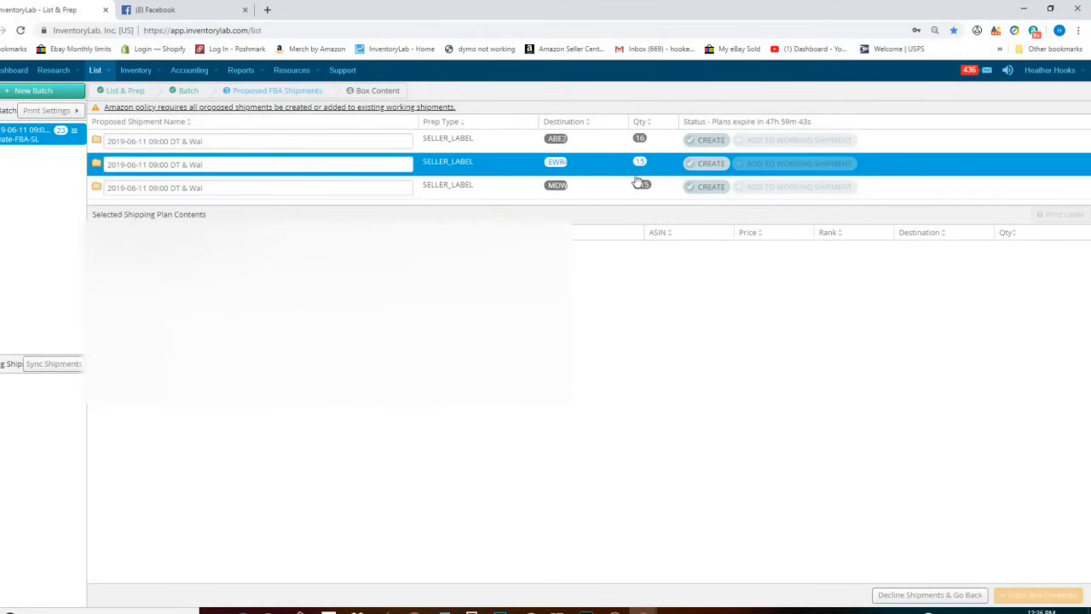
click(682, 143)
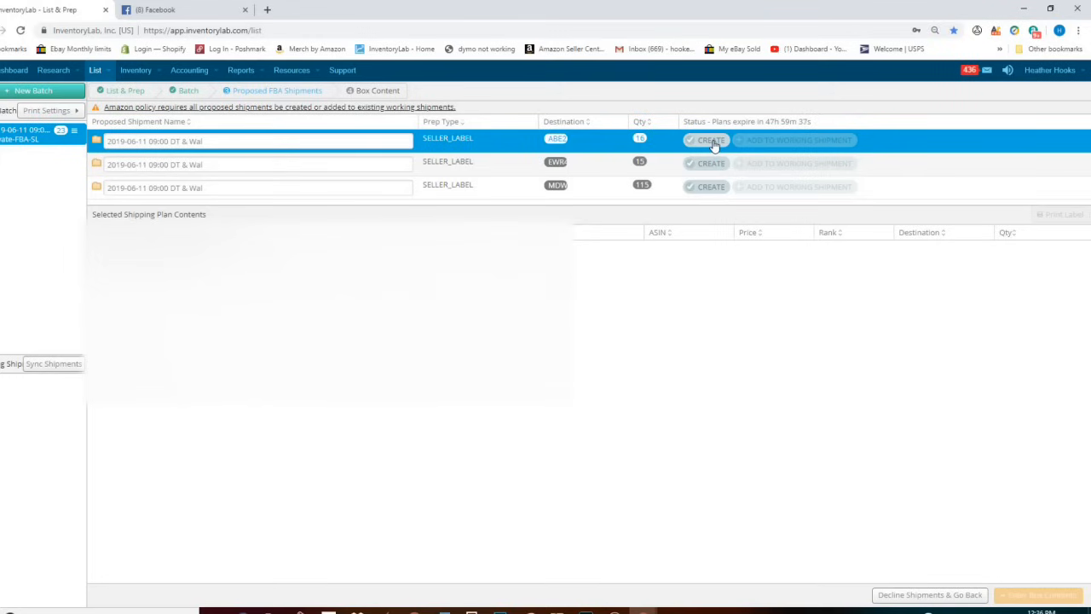
- Create the 16-unit, 15-unit and 115-unit shipments, confirming each one
click(712, 141)
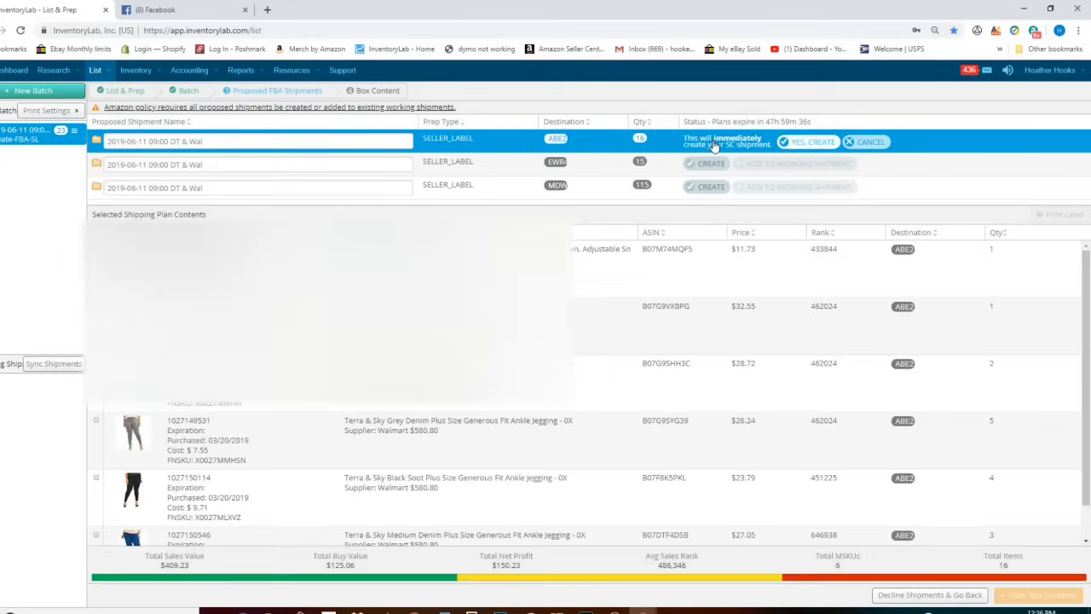
click(813, 145)
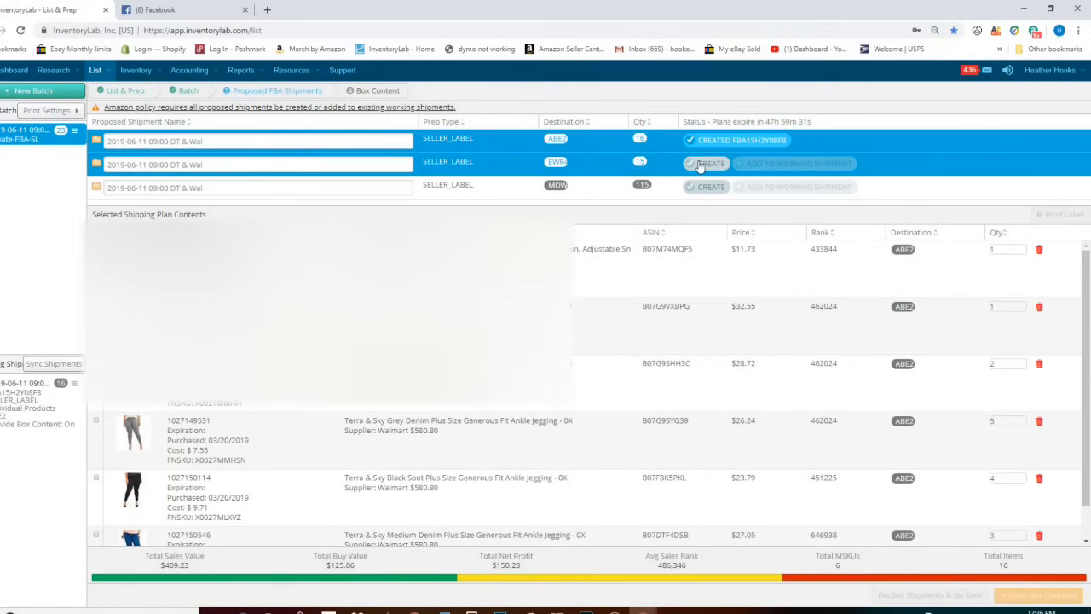
click(704, 163)
click(786, 169)
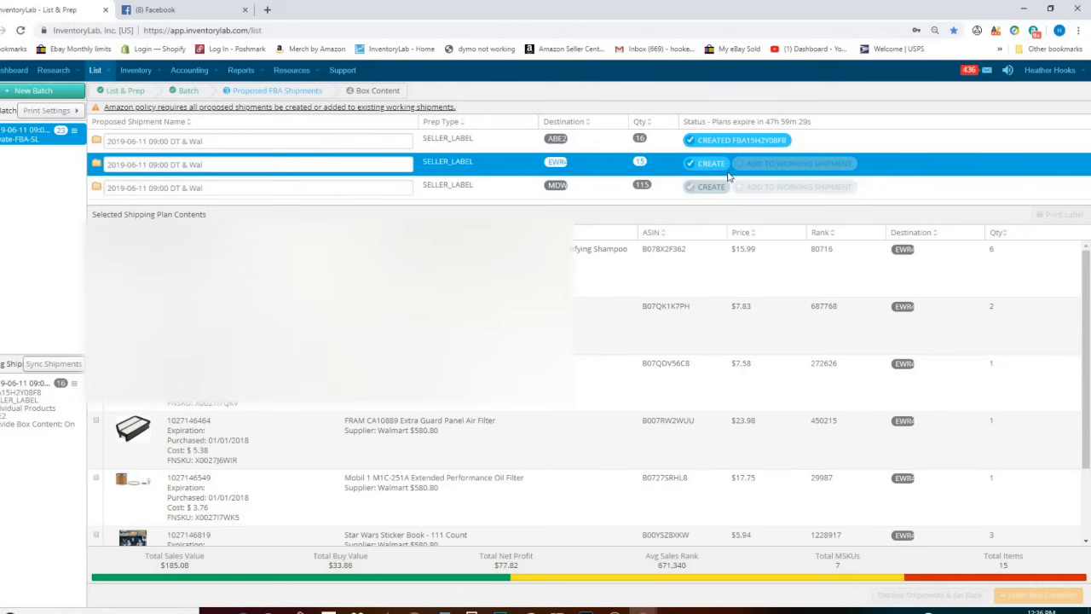
click(711, 187)
click(815, 189)
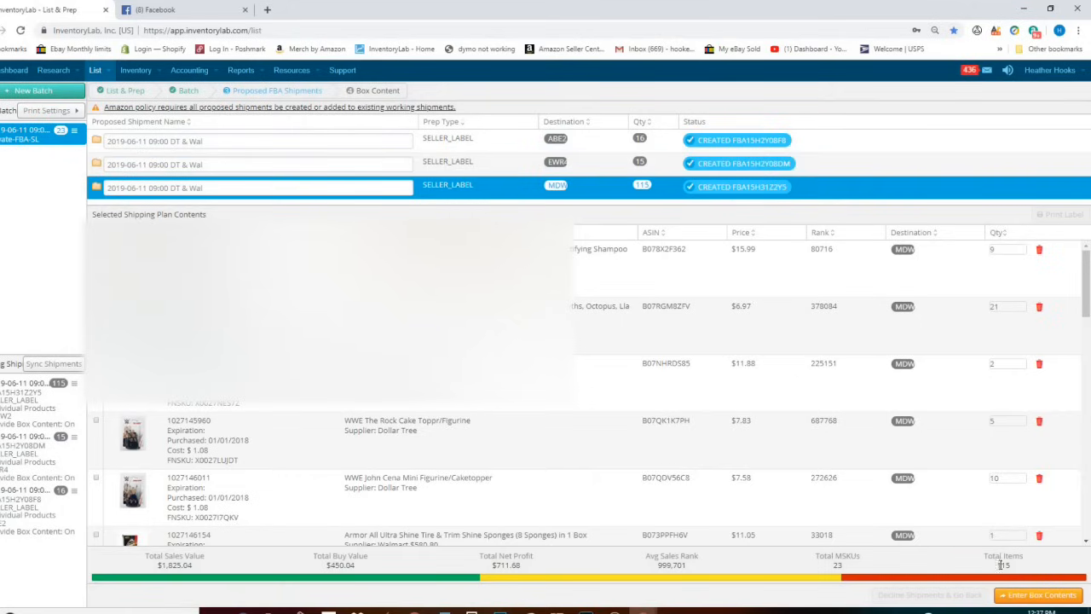
- Go to box content entry and list the first shipment's items for boxing
click(1046, 599)
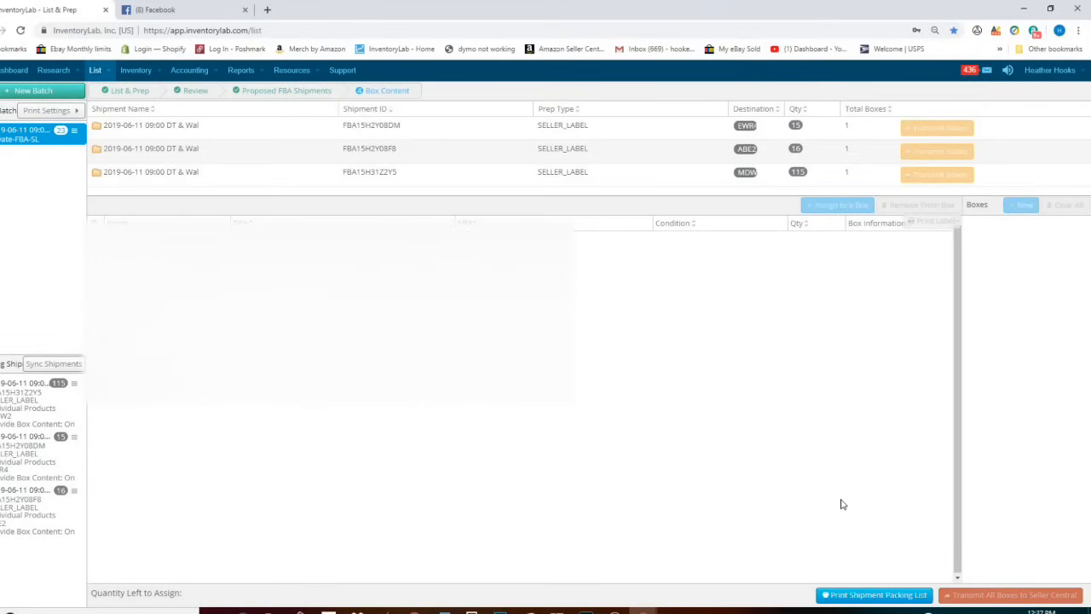
click(631, 126)
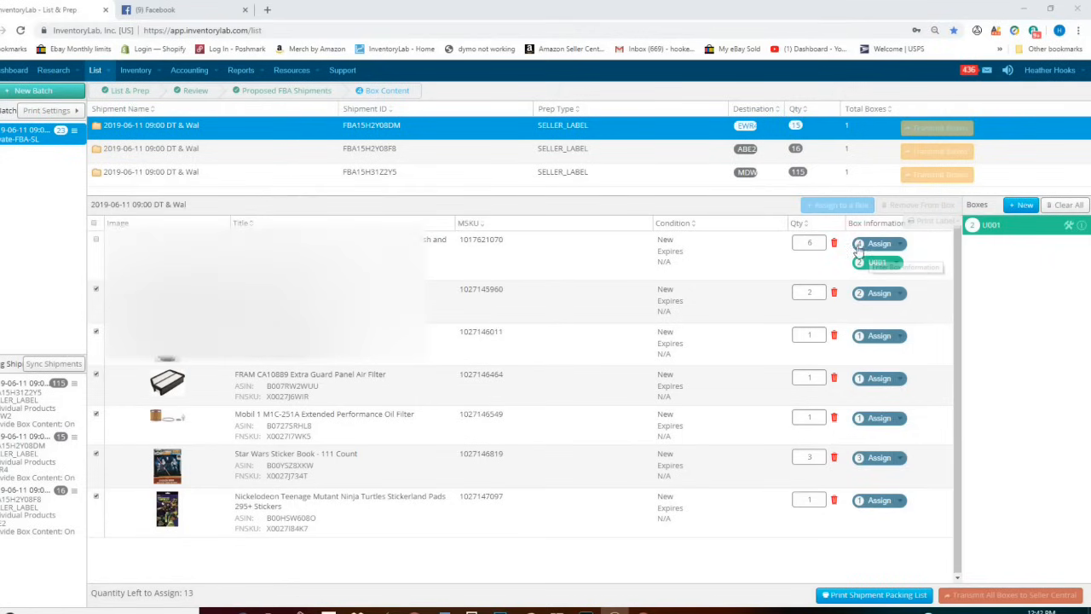
- Put the first item's remaining 4 units into box U001, making 6 units there
click(1024, 206)
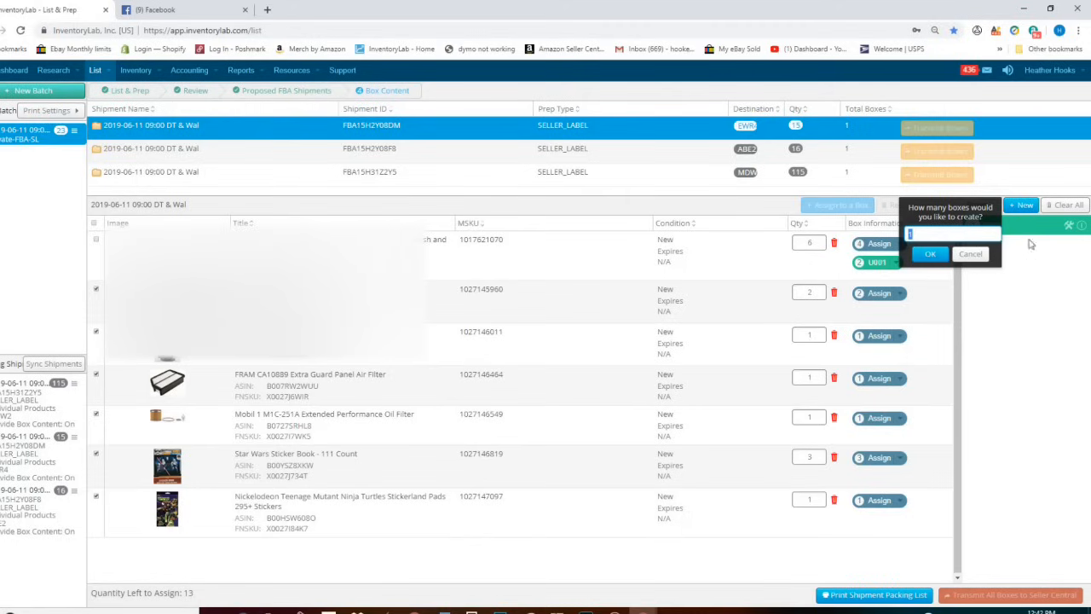
click(980, 255)
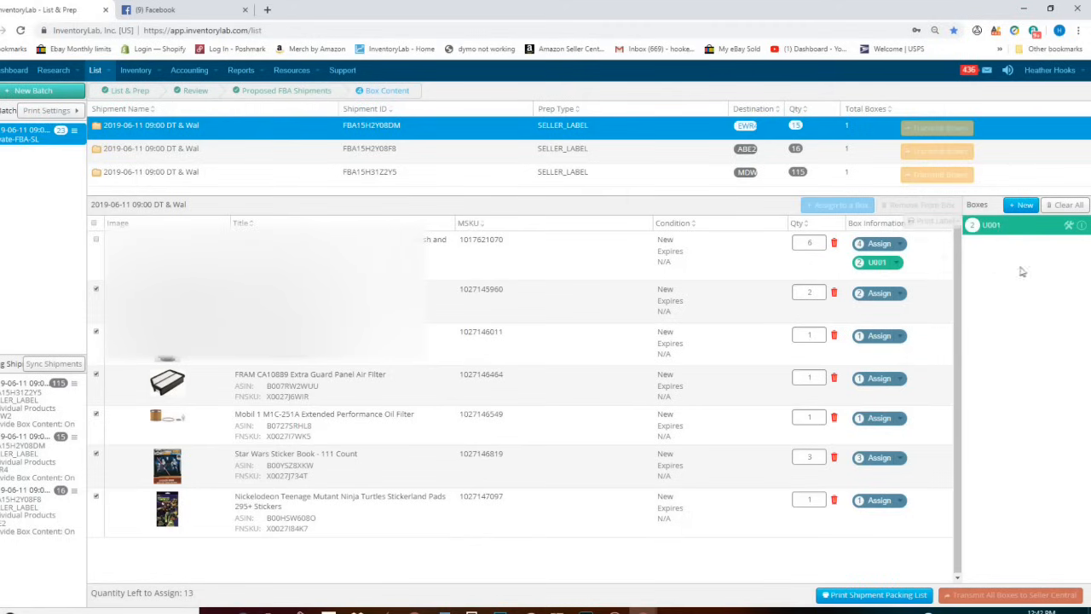
click(900, 244)
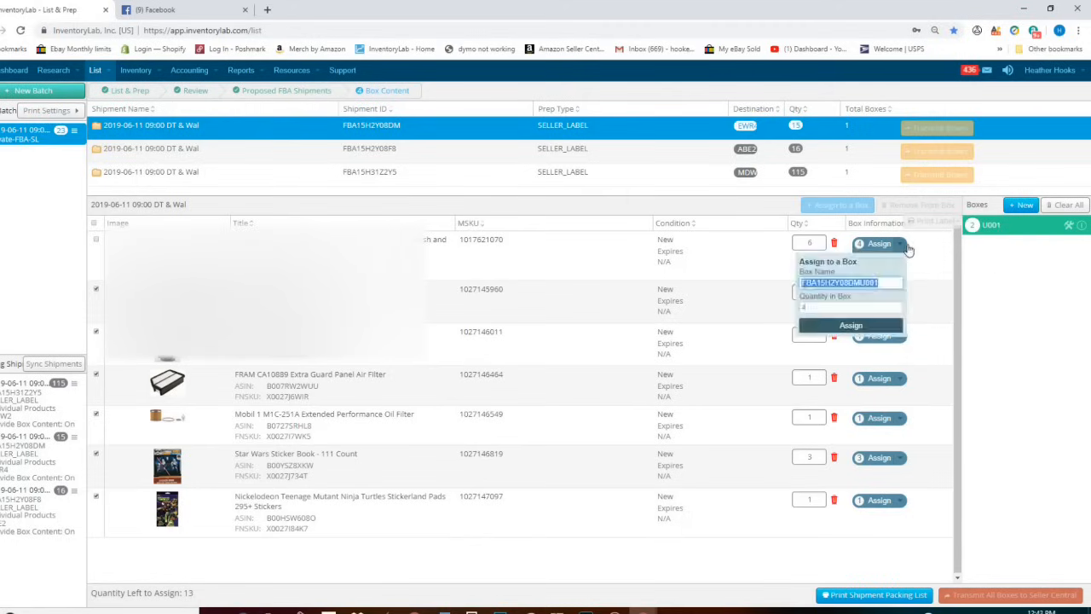
click(871, 324)
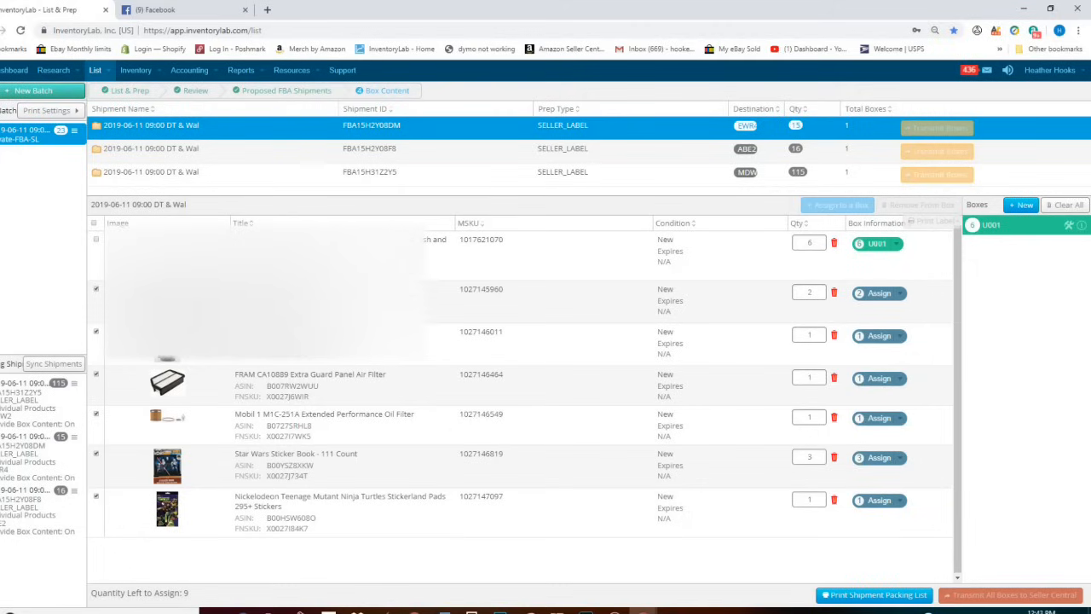
- Assign all remaining items to box FBA15H2Y08DMU001 and transmit the EWR shipment's boxes
click(94, 225)
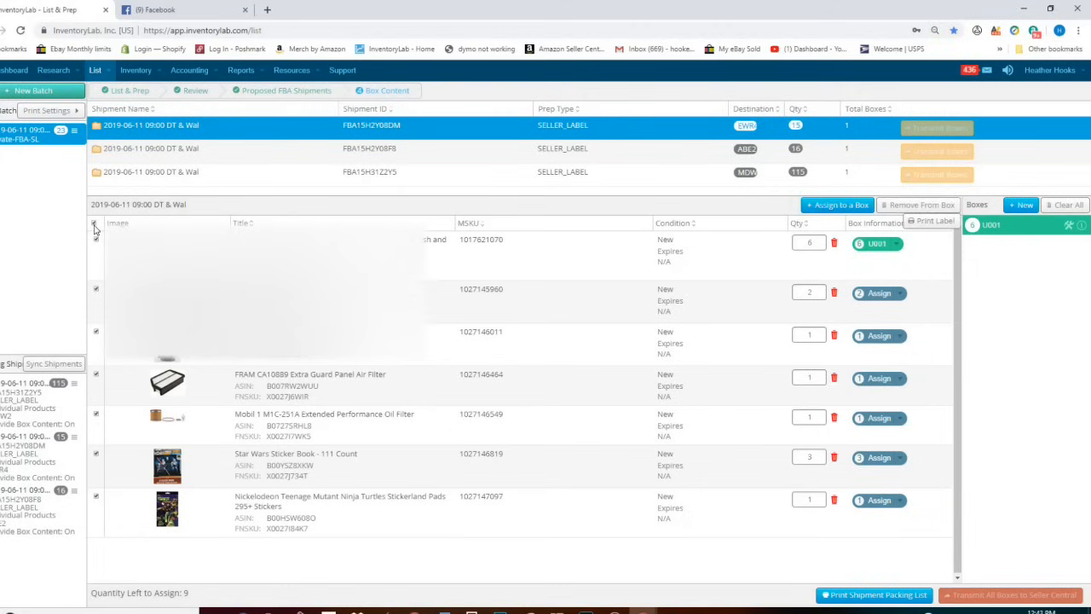
click(837, 206)
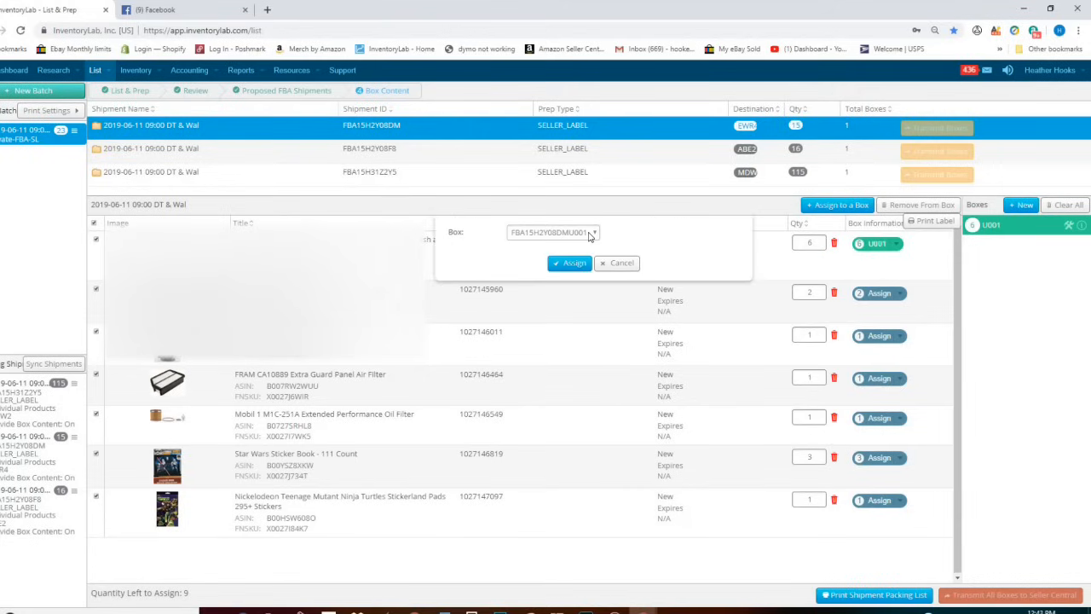
click(595, 234)
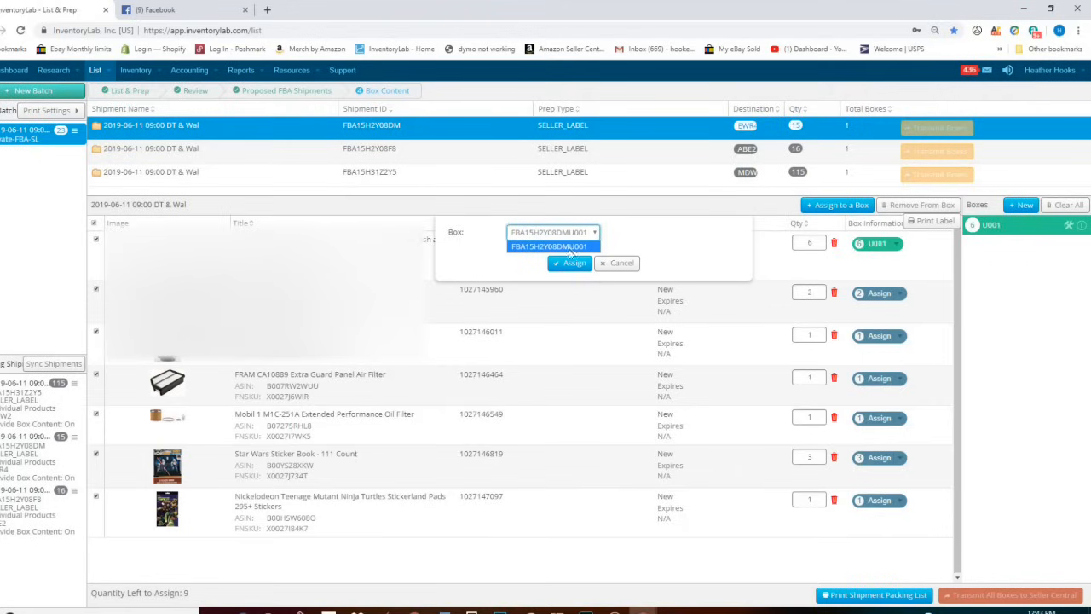
click(595, 244)
click(572, 263)
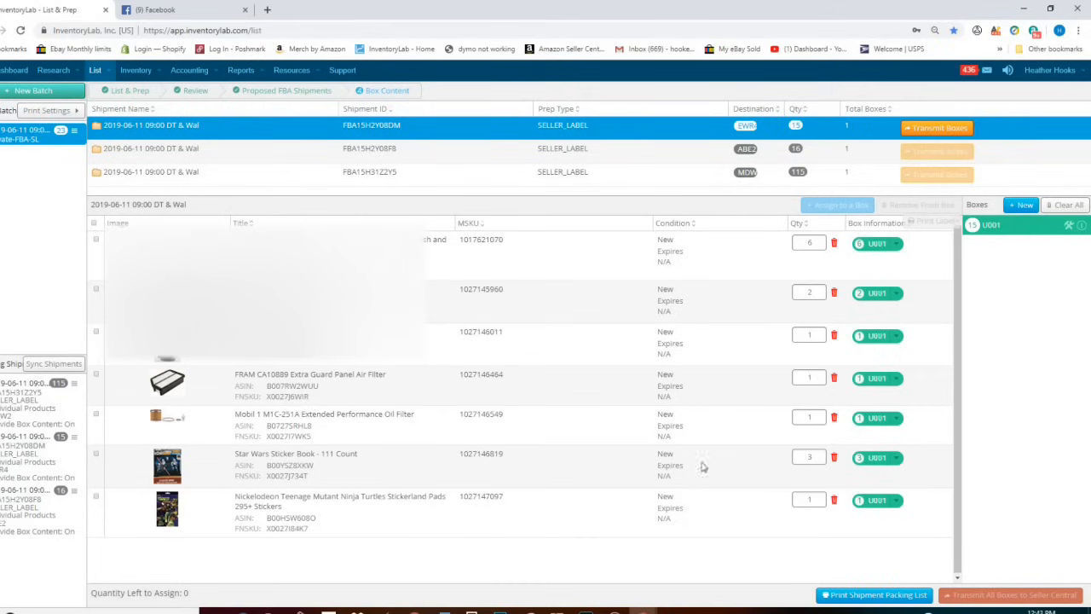
click(939, 127)
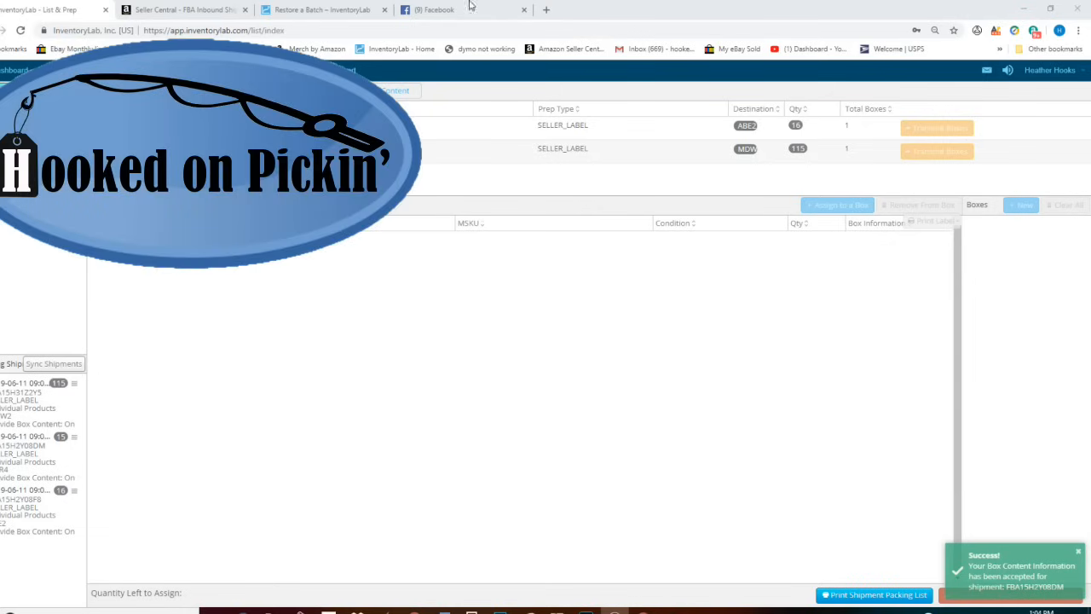
- Switch over to Amazon Seller Central
click(202, 10)
- Open the FBA shipments list and work on shipment FBA15H2Y08DM
scroll(545, 307, up, 2)
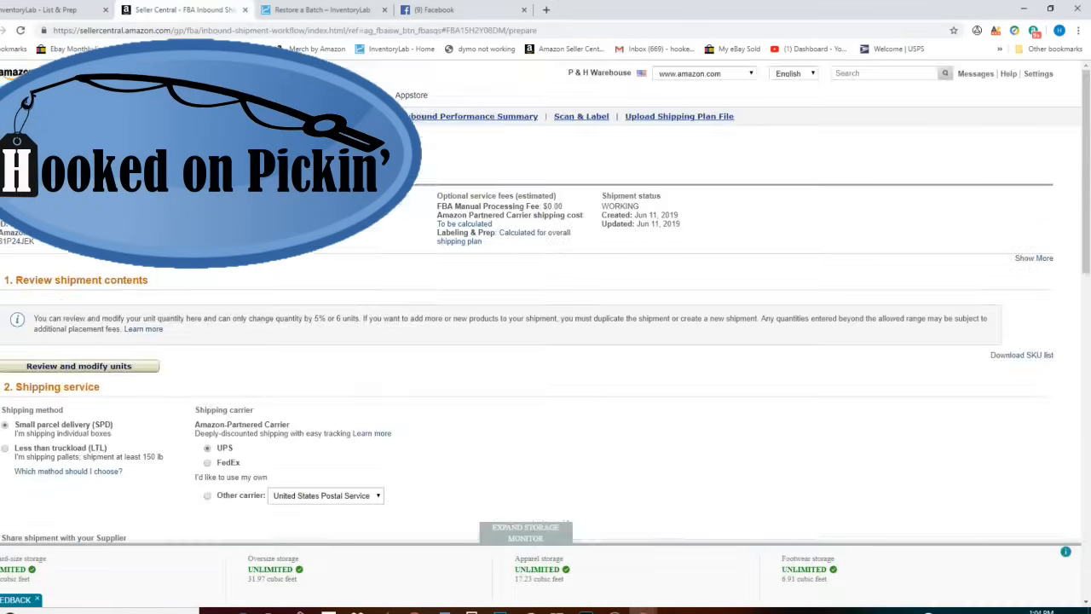
click(77, 232)
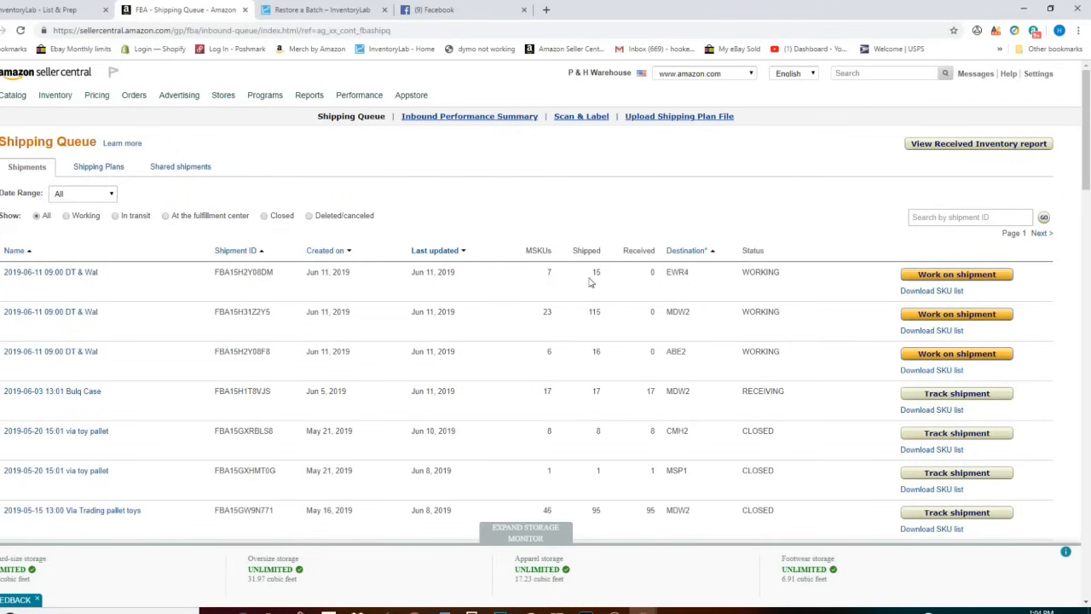
click(1004, 277)
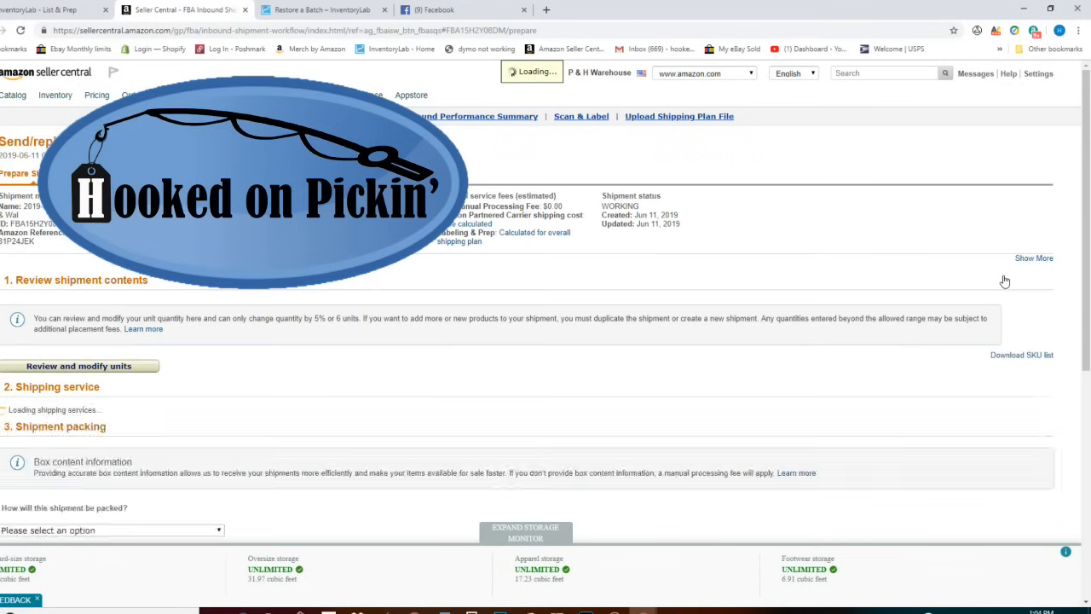
- Enter box weight 5 lb and dimensions 11 × 10 × 8 in, then calculate the $5.19 UPS charge
scroll(281, 319, down, 5)
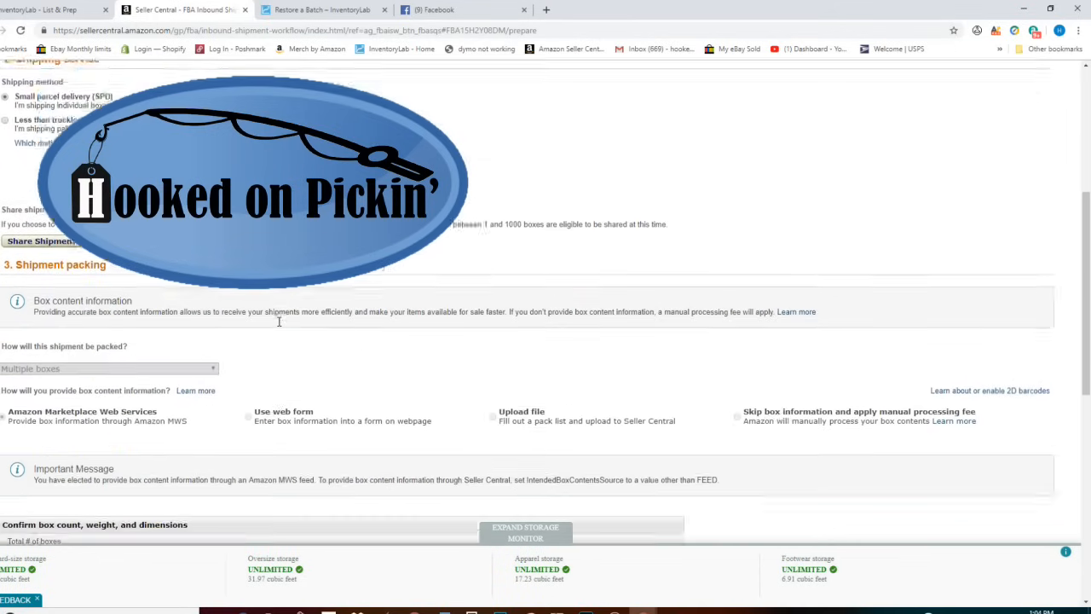
scroll(278, 325, down, 1)
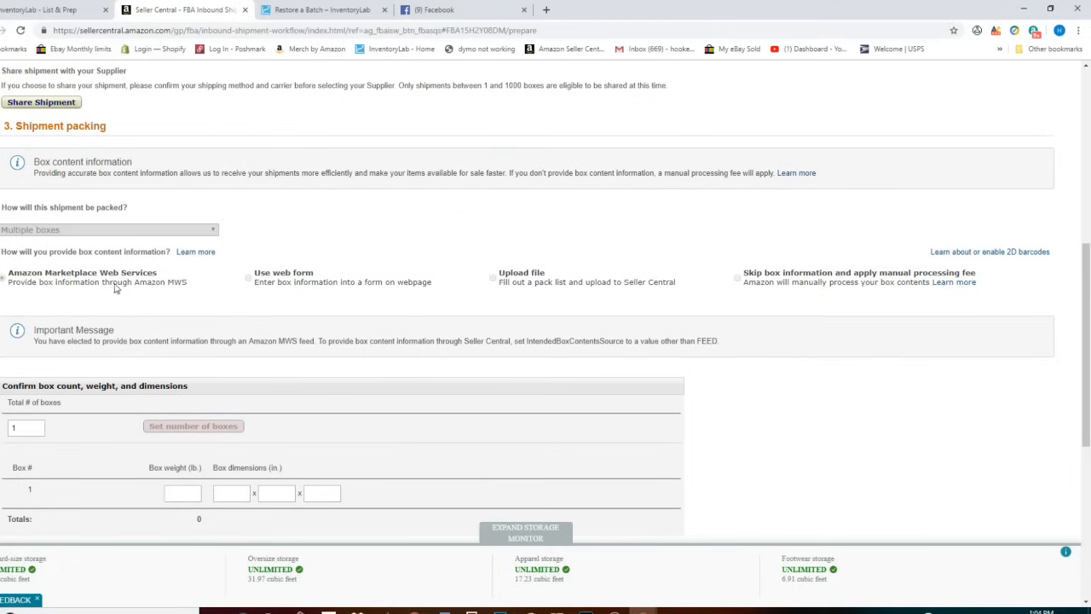
click(196, 495)
scroll(384, 441, down, 4)
scroll(384, 439, up, 2)
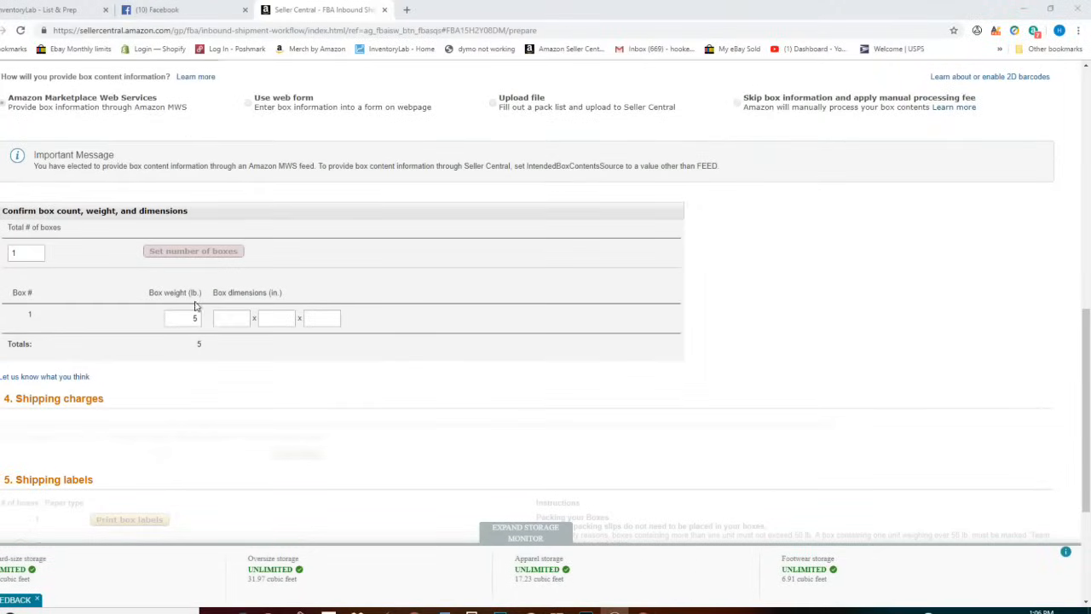
click(224, 316)
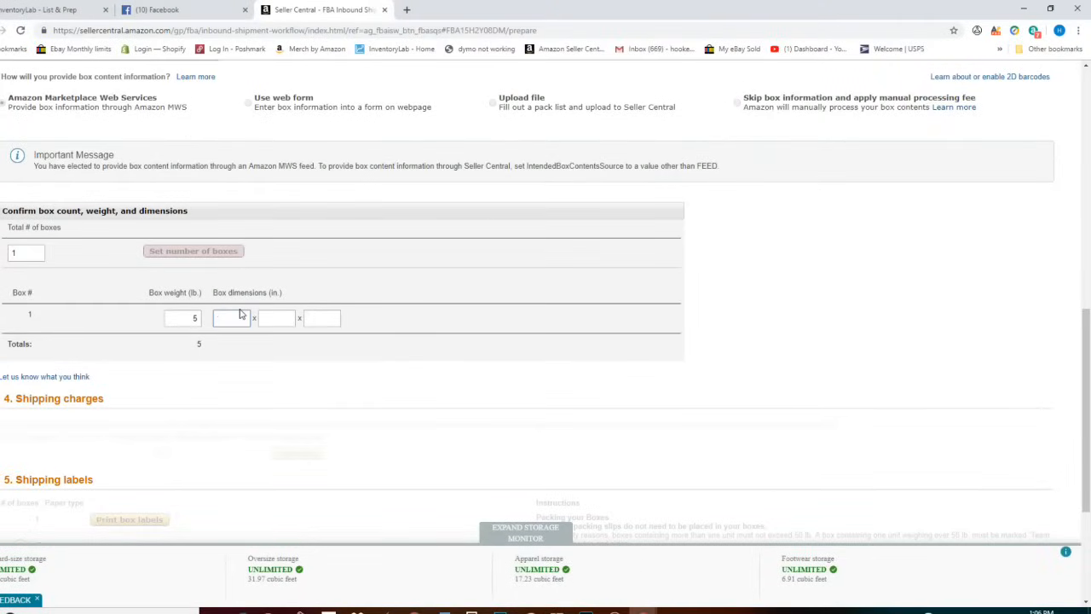
text(11)
click(289, 314)
click(321, 318)
text(8)
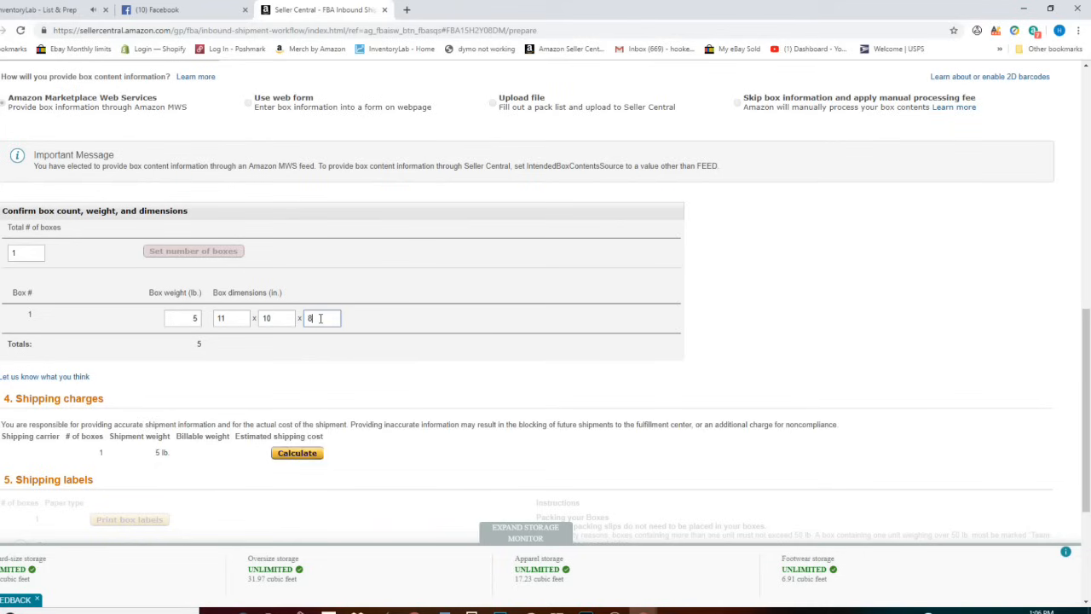
click(297, 454)
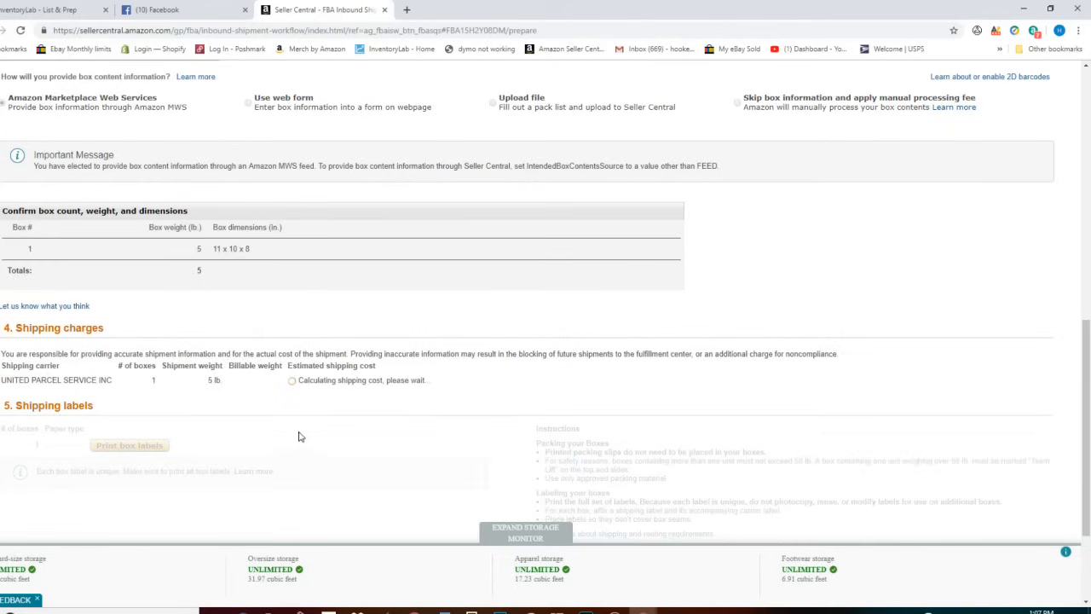
scroll(418, 401, down, 2)
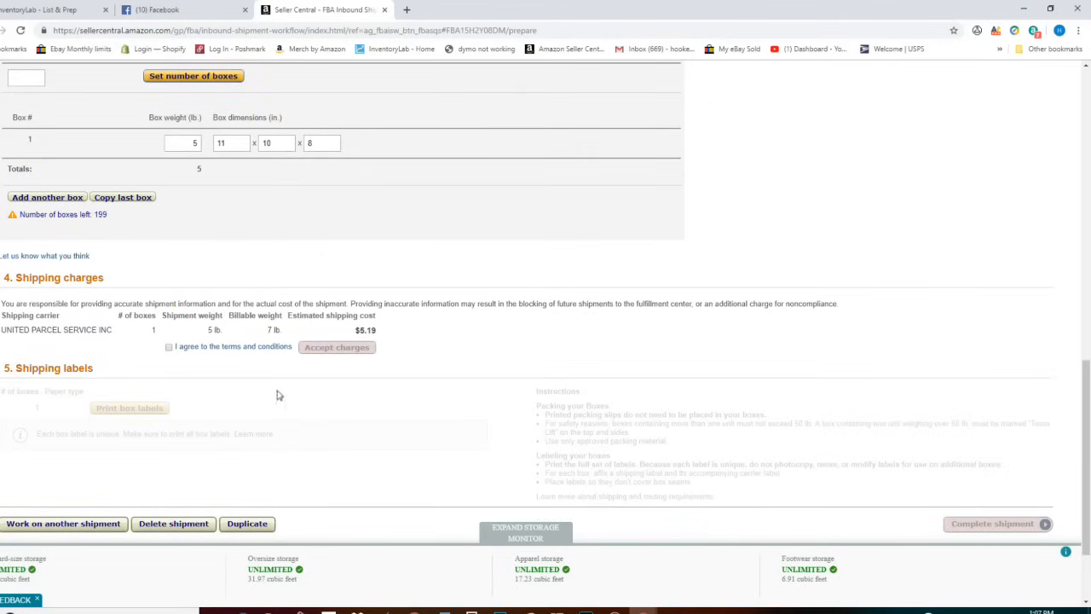
- Agree to terms, accept the $5.19 charges, print box labels, then complete and mark shipped
click(169, 348)
click(345, 348)
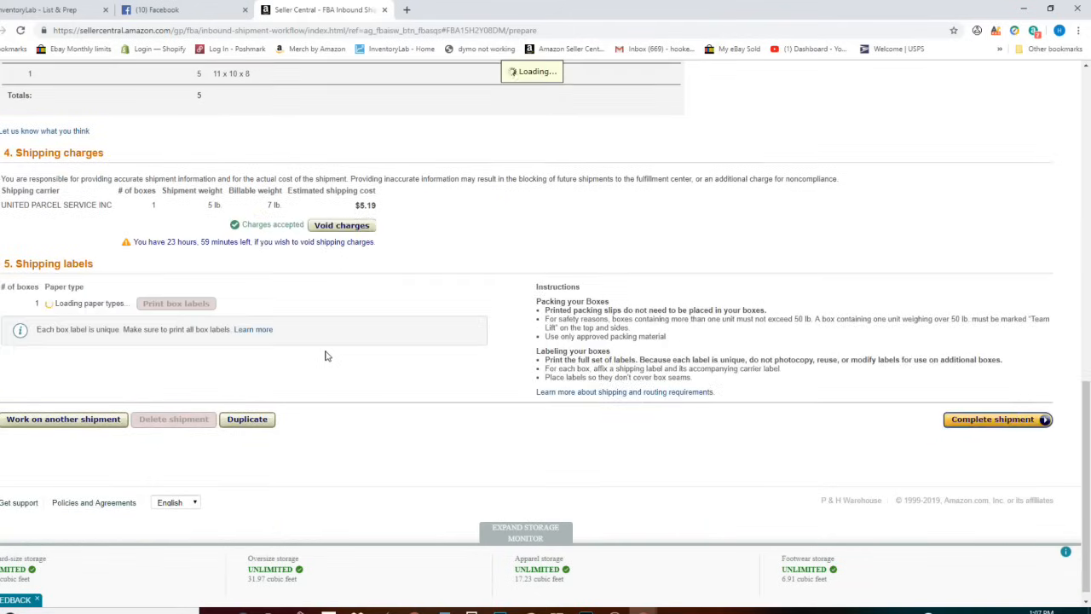
click(182, 308)
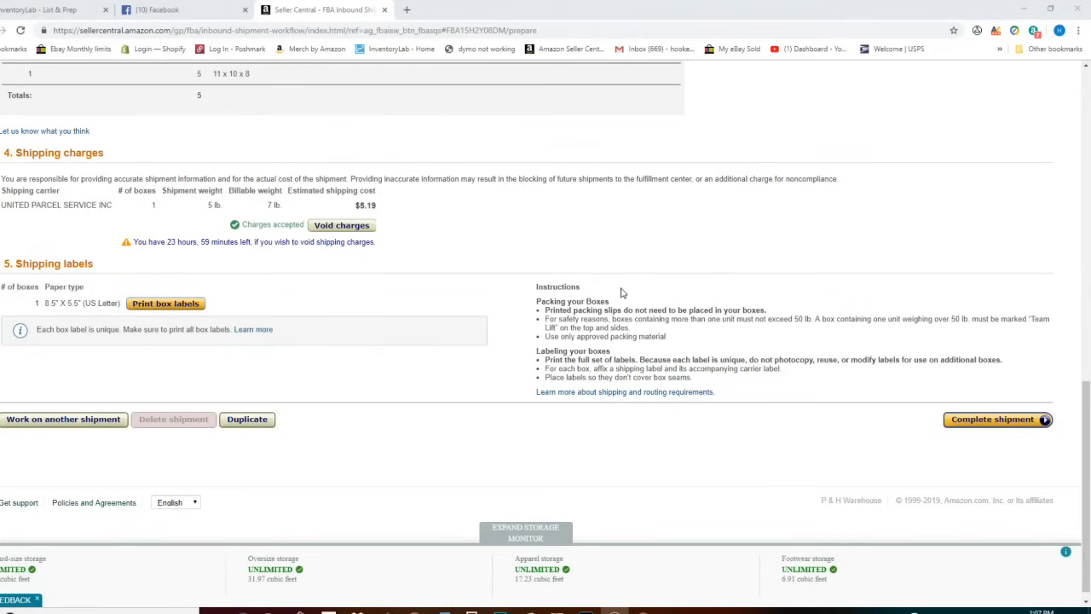
click(1006, 426)
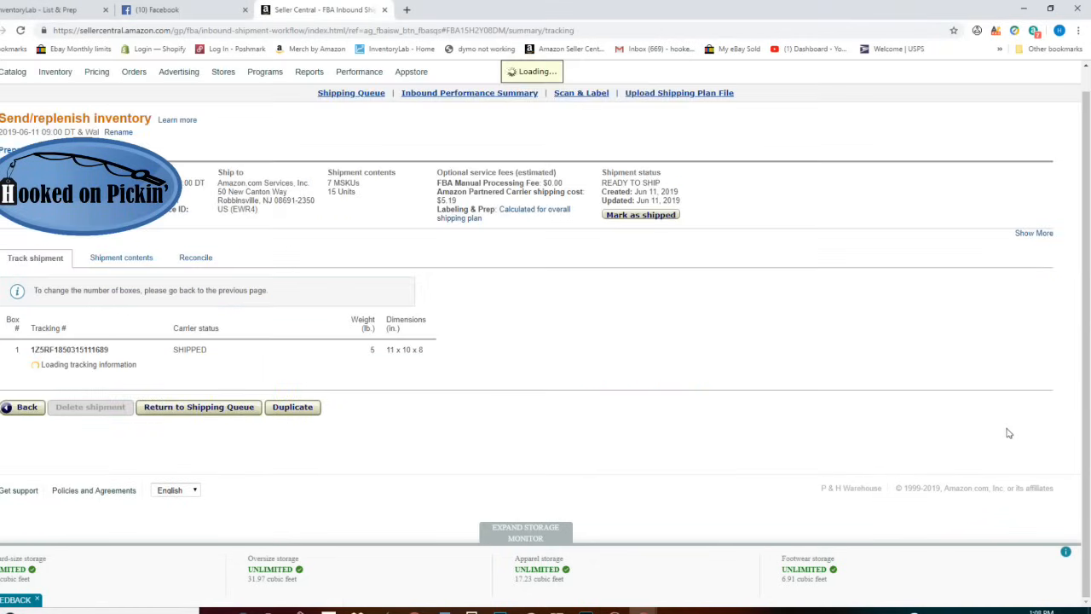
click(653, 220)
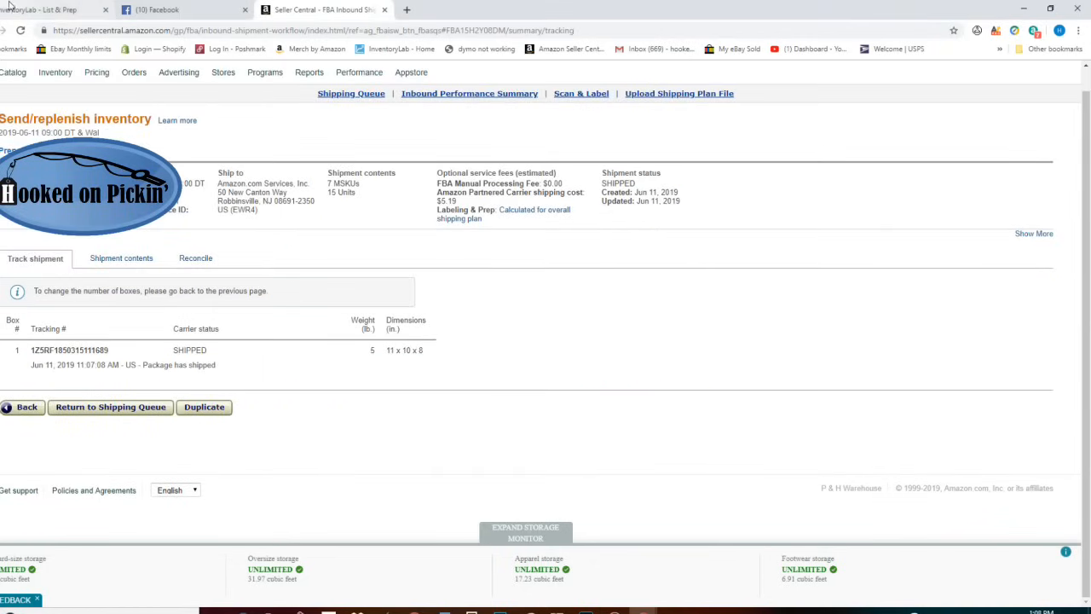